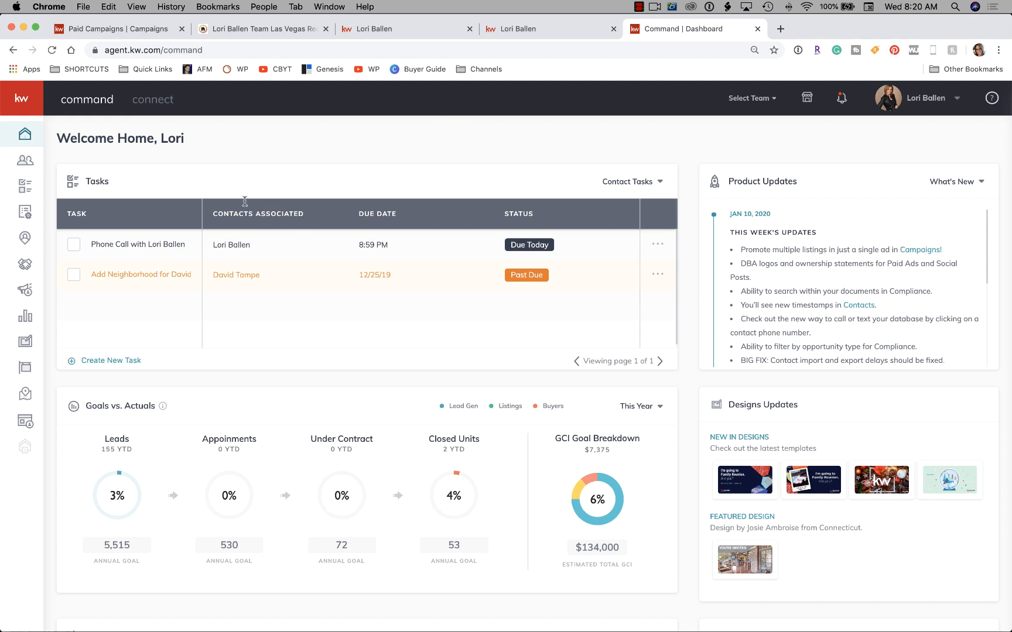
From the Sites overview, create a new site as a standalone page and open its blank editor.
click(27, 422)
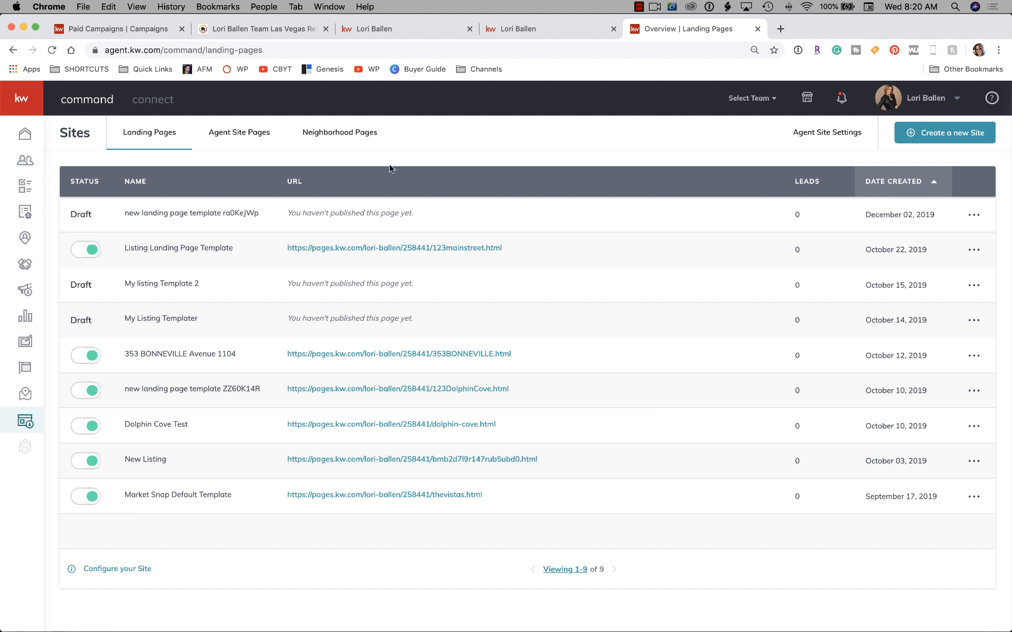
click(956, 137)
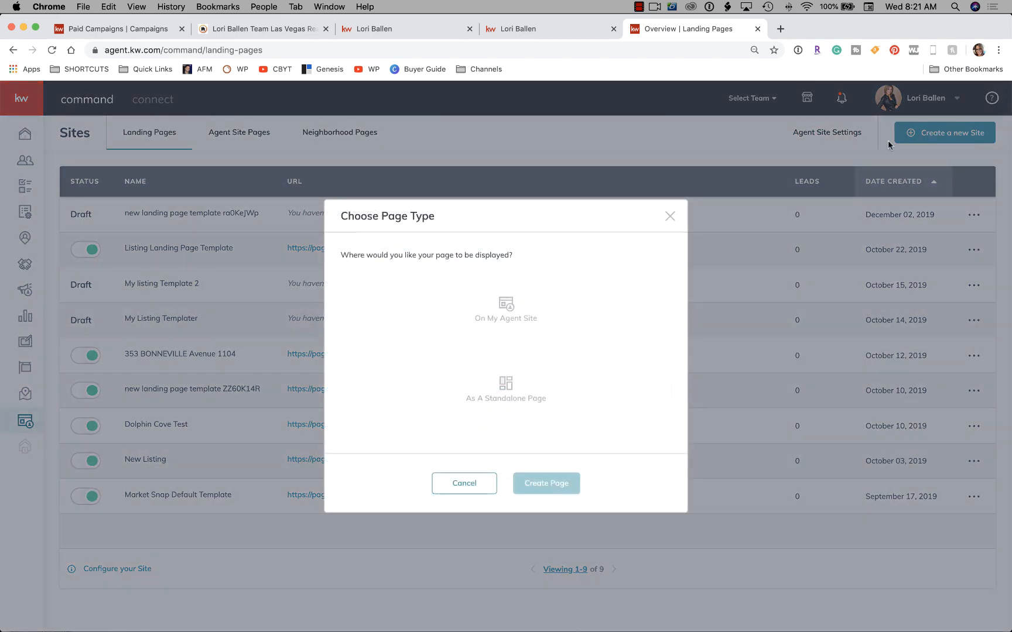
click(509, 392)
click(561, 483)
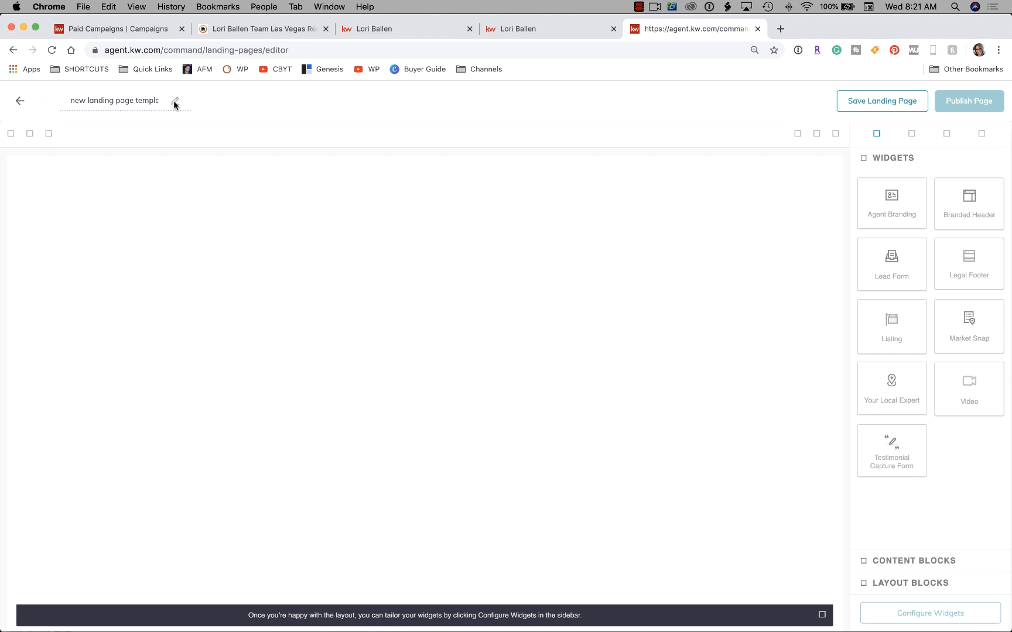
click(248, 29)
drag(248, 29, 539, 29)
click(523, 269)
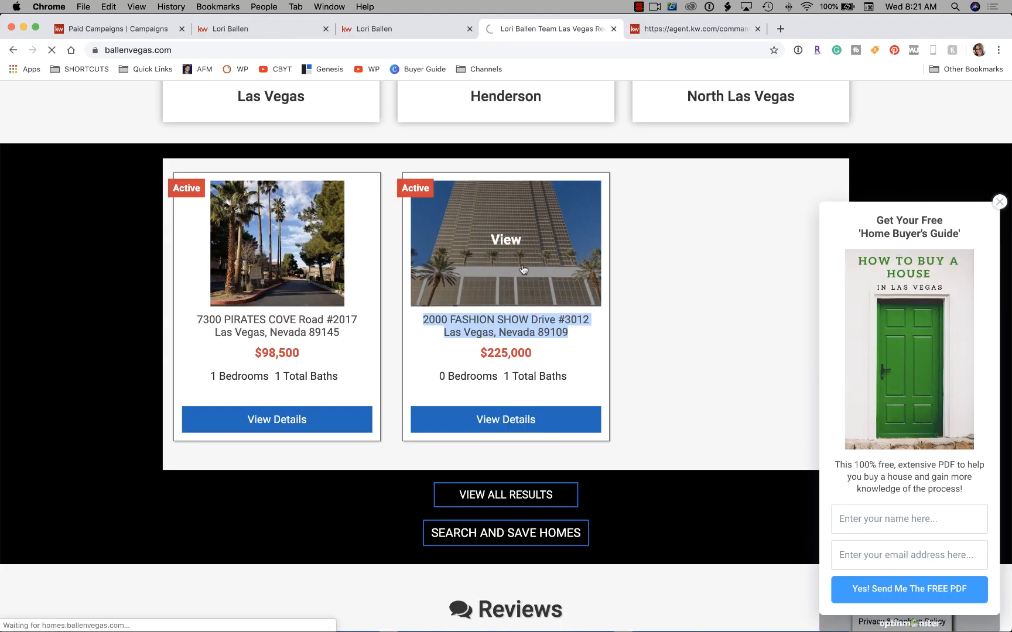
scroll(253, 389, down, 3)
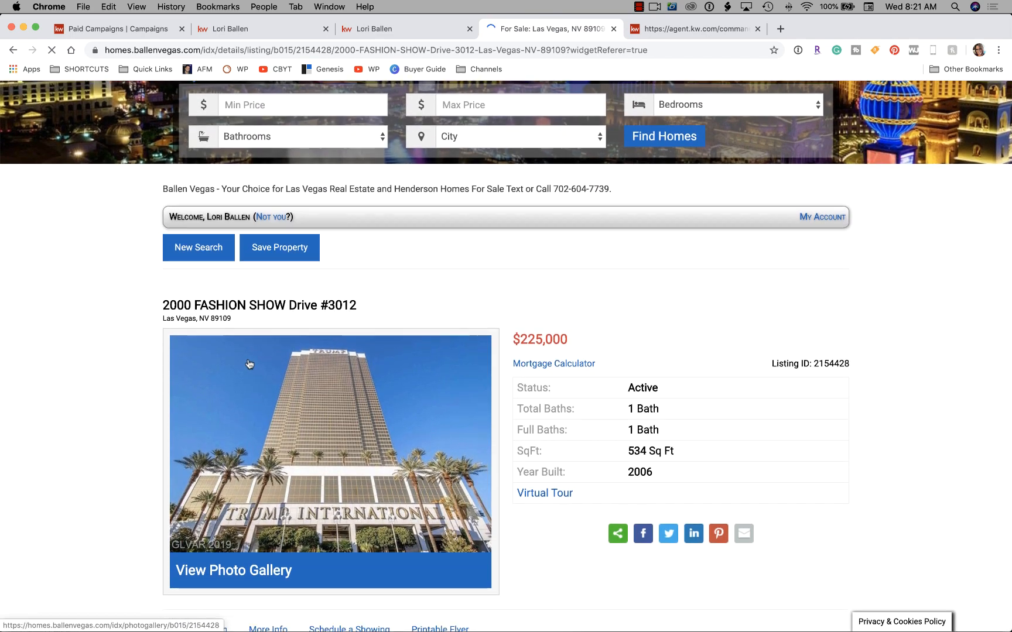
drag(235, 318, 155, 308)
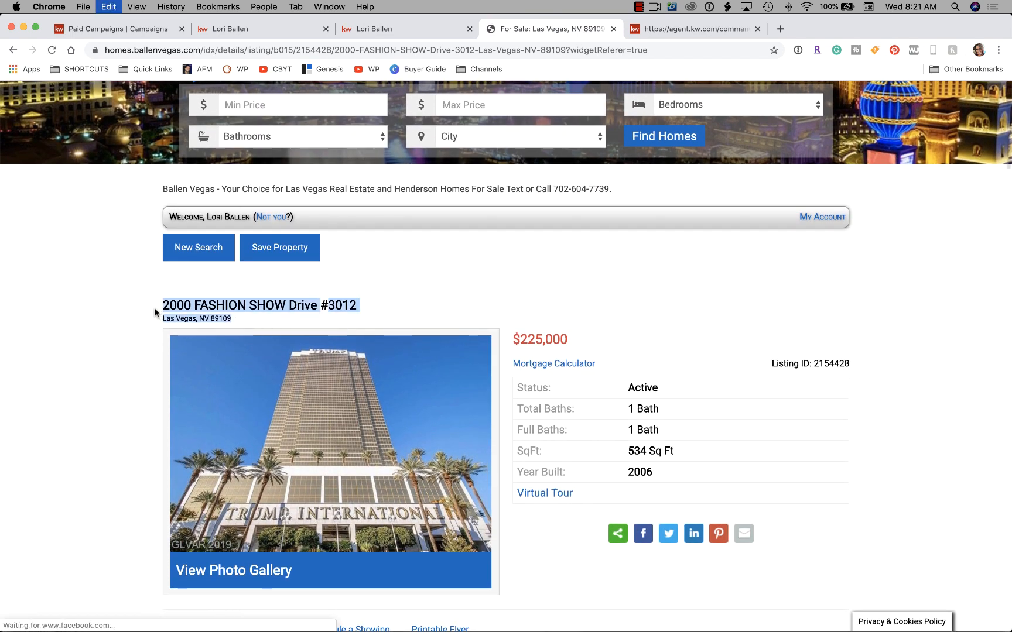
click(697, 28)
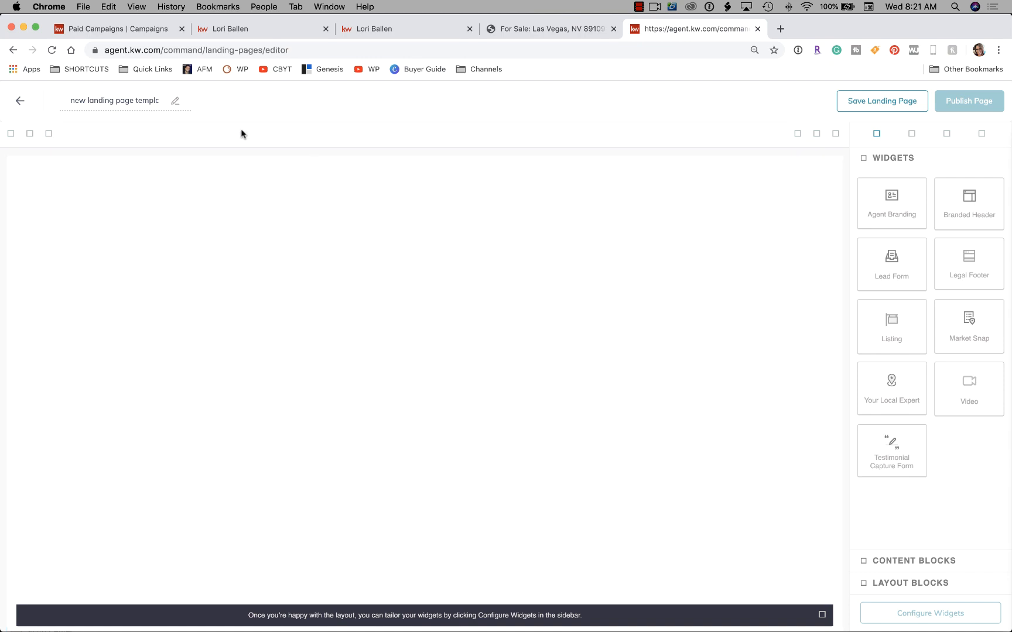
Replace the page title with the copied listing address ending Las Vegas, NV 89109.
triple_click(160, 100)
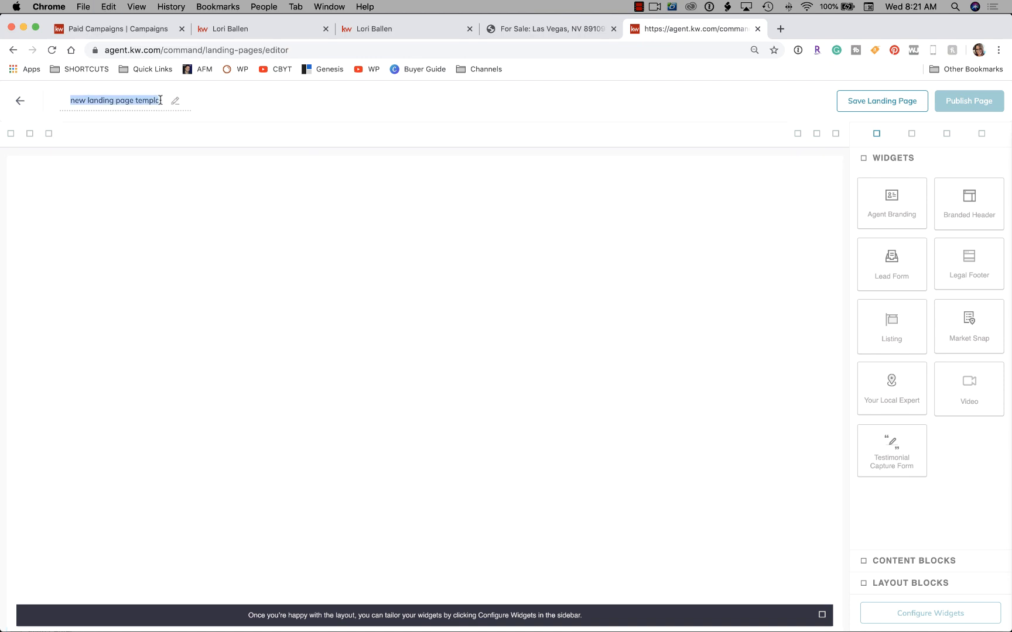
key(super+v)
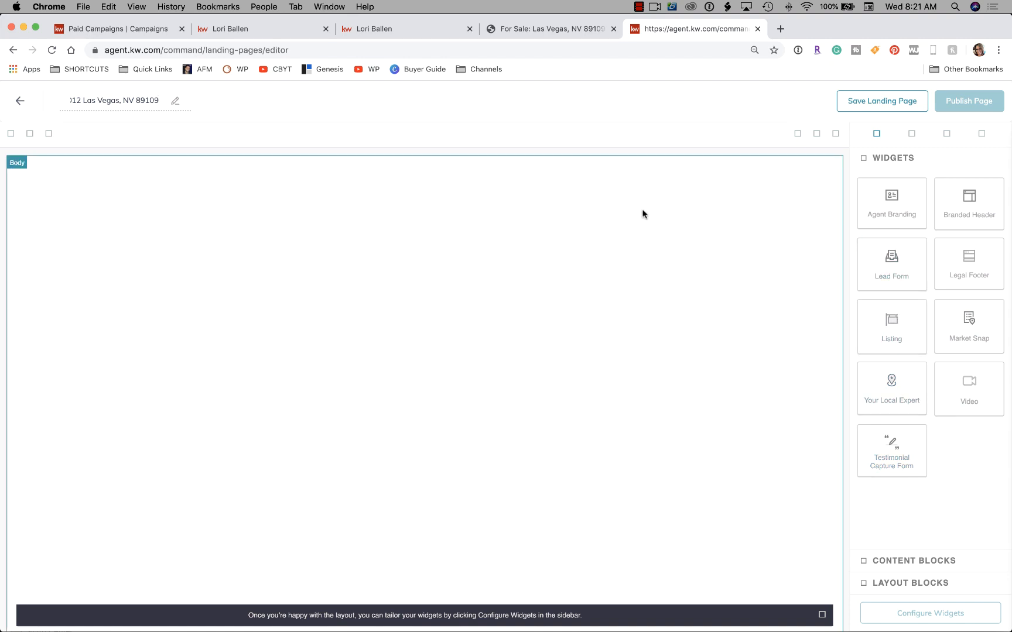
Add a Branded Header with the agent's logo, contact details and photo, and delete the Agent Branding banner.
click(894, 202)
drag(894, 201, 664, 191)
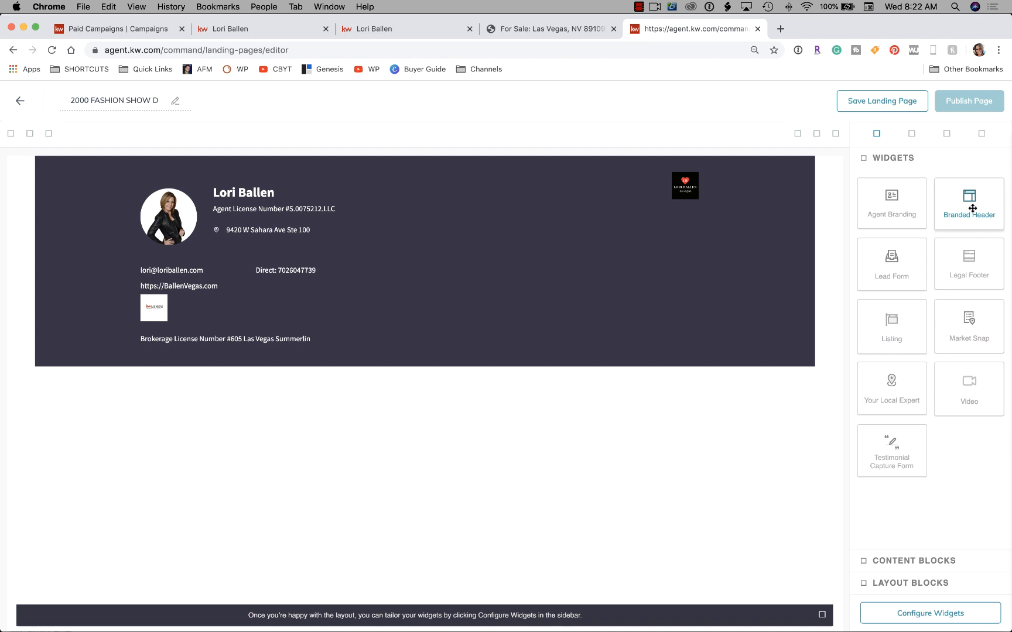
drag(972, 209, 627, 190)
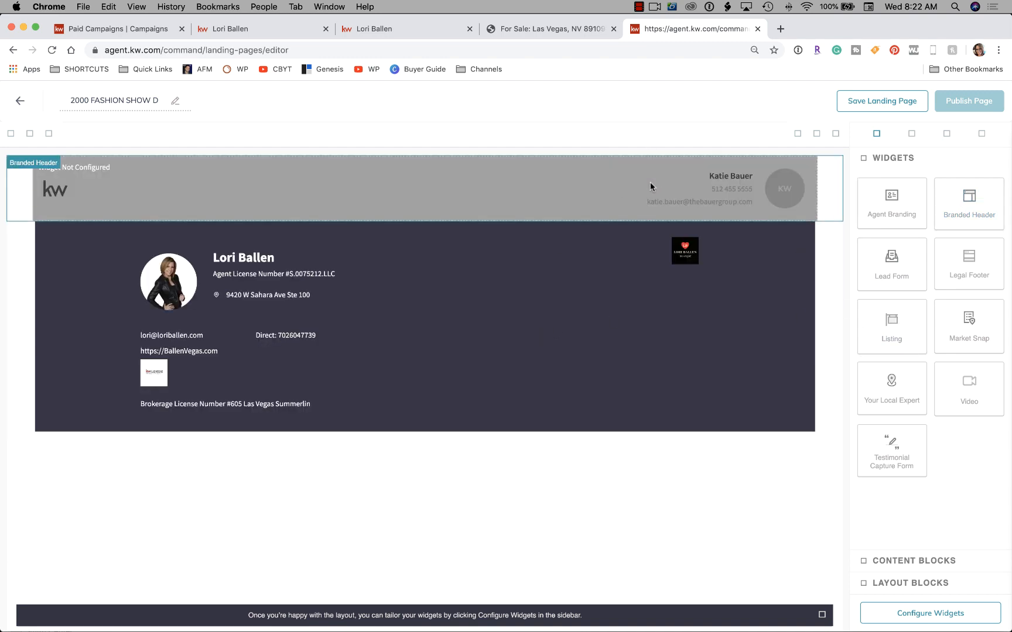
click(544, 306)
click(835, 213)
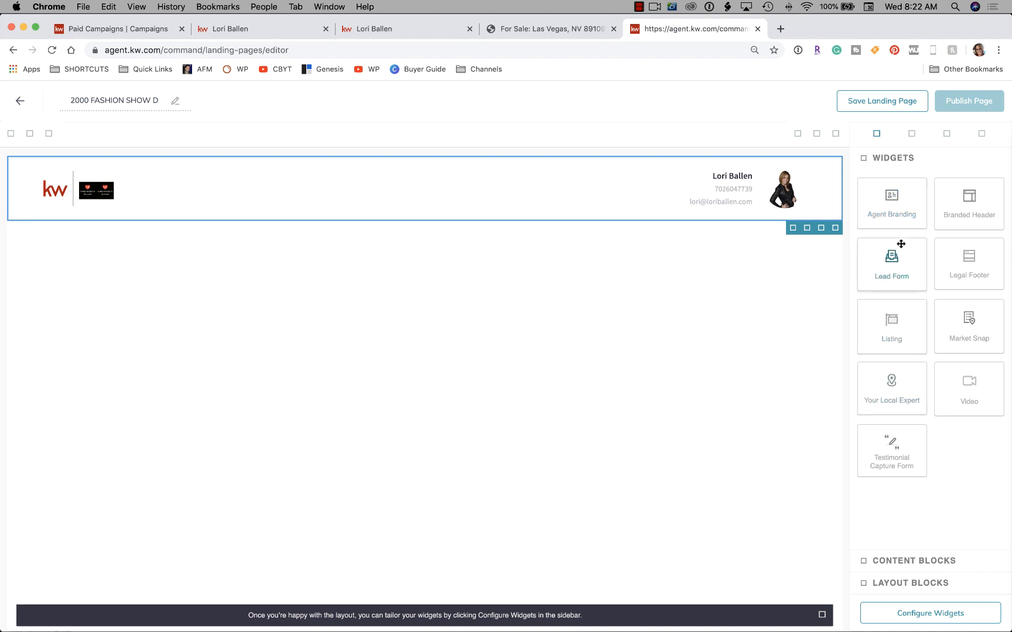
Place a Listing widget below the header and review its sample 300 Hilltop View details and map.
drag(897, 334, 486, 254)
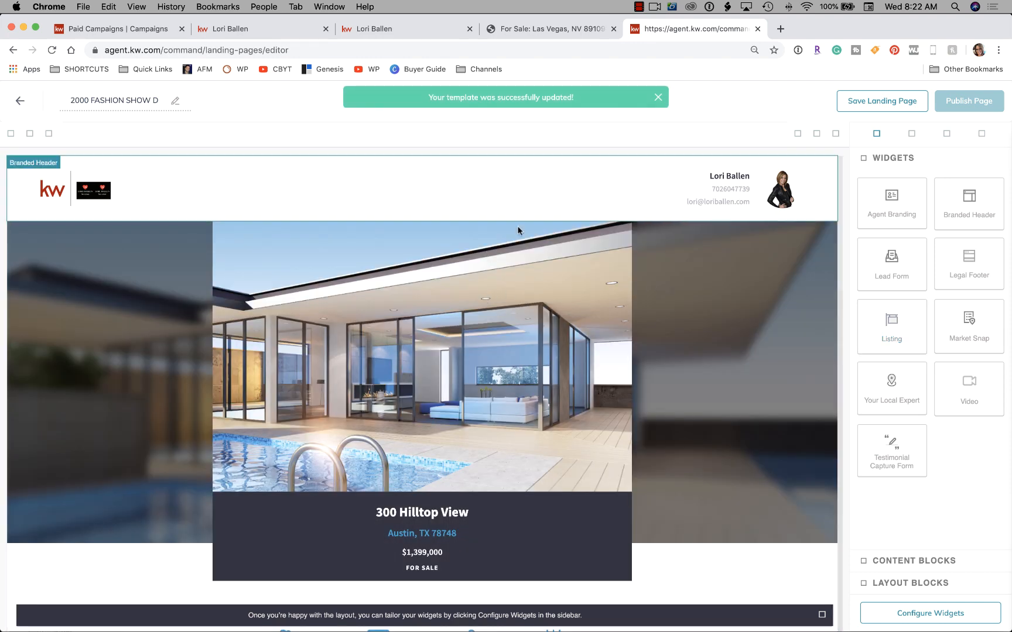
scroll(538, 352, down, 5)
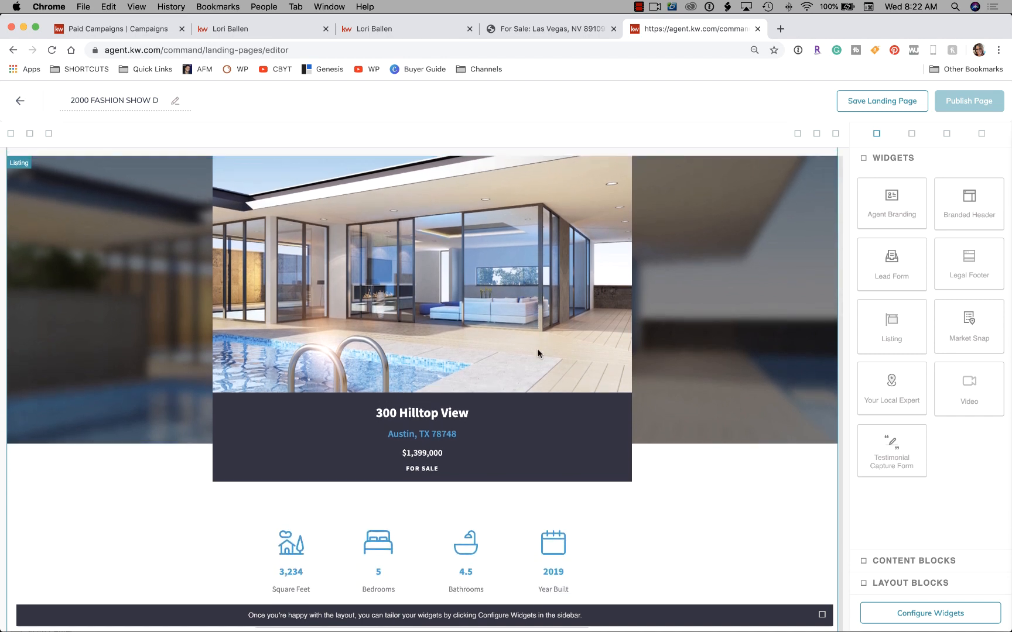
scroll(538, 351, down, 10)
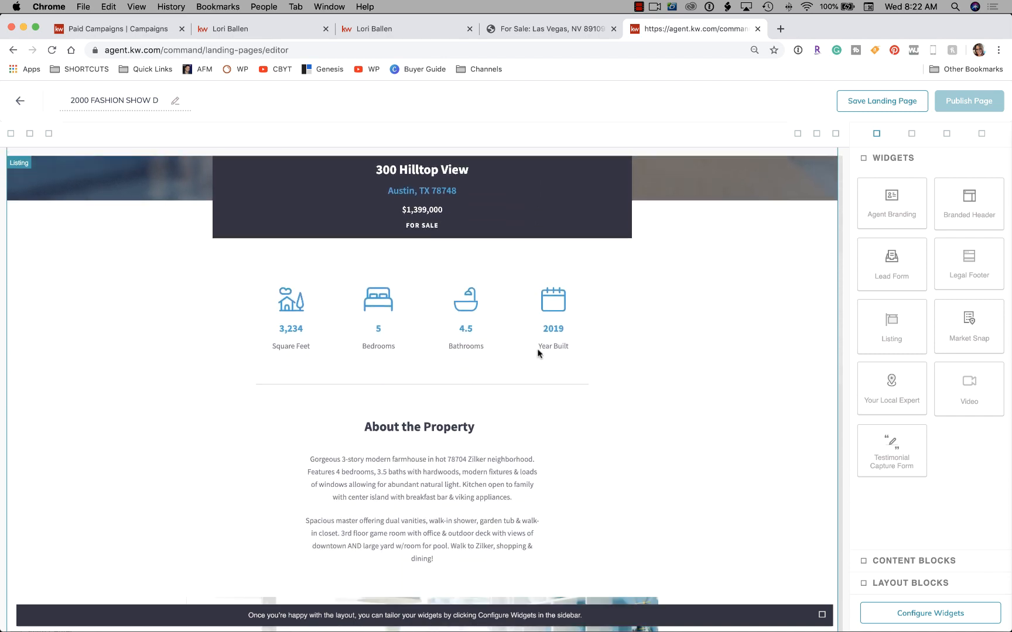
scroll(537, 353, down, 15)
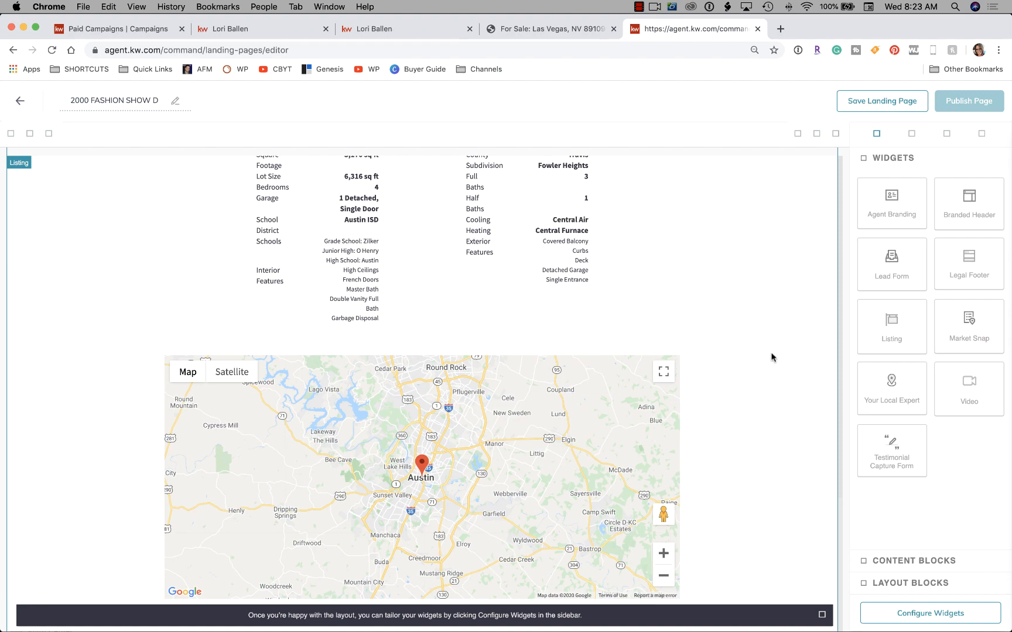
scroll(771, 357, up, 20)
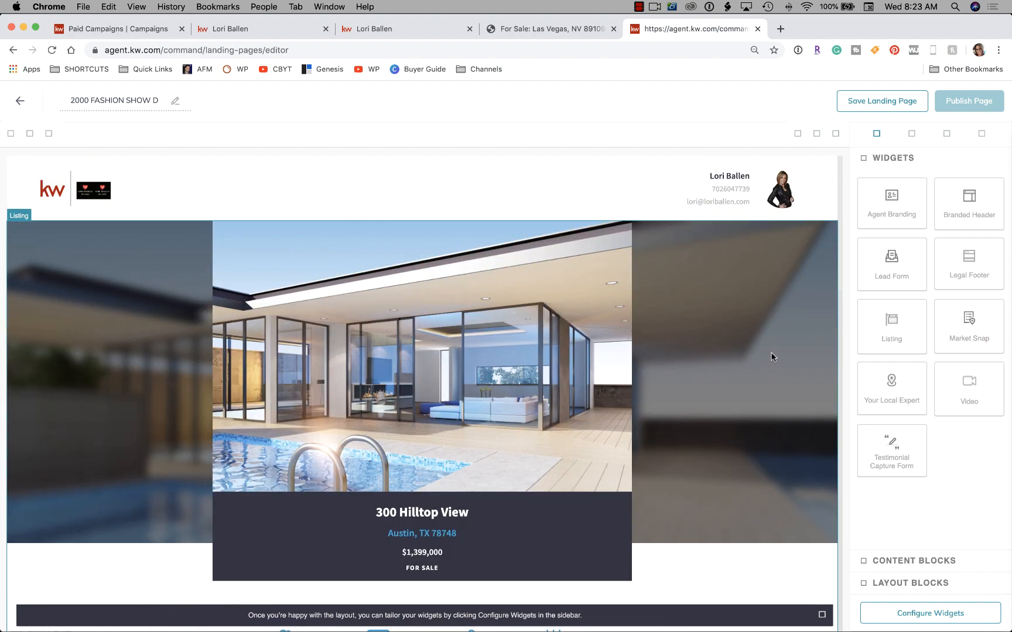
scroll(772, 358, down, 15)
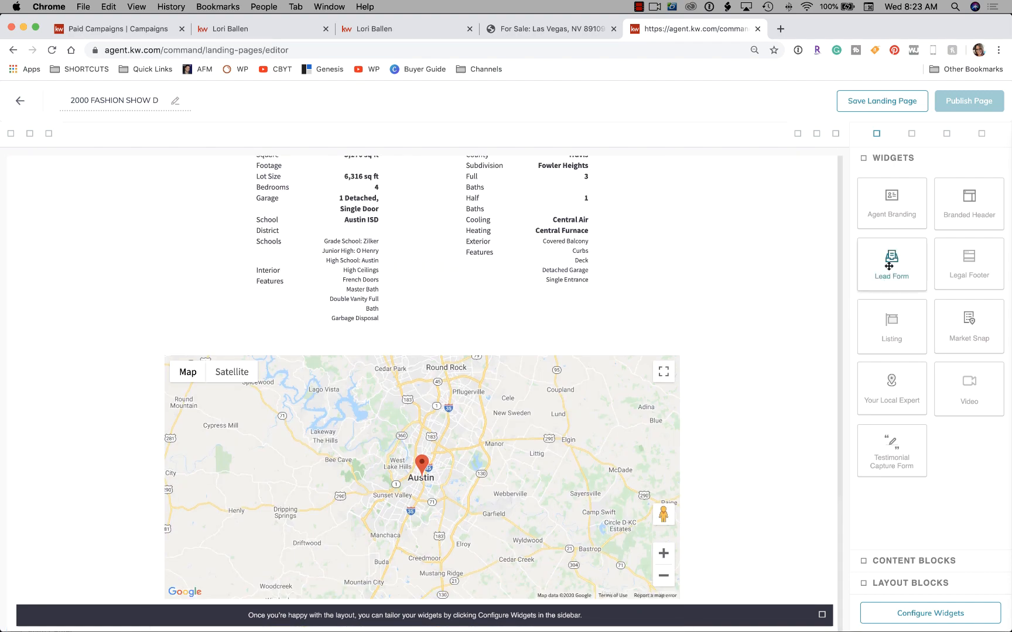
Add the 'Interested? Let's Talk!' Lead Form below the map and dismiss the editor tip bar.
drag(889, 266, 638, 585)
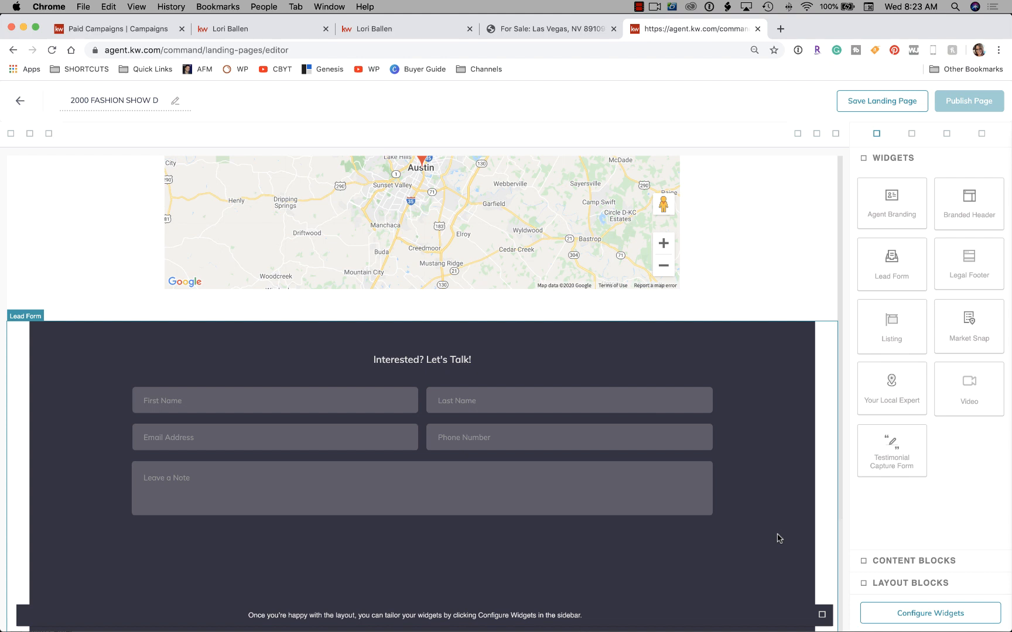
click(822, 615)
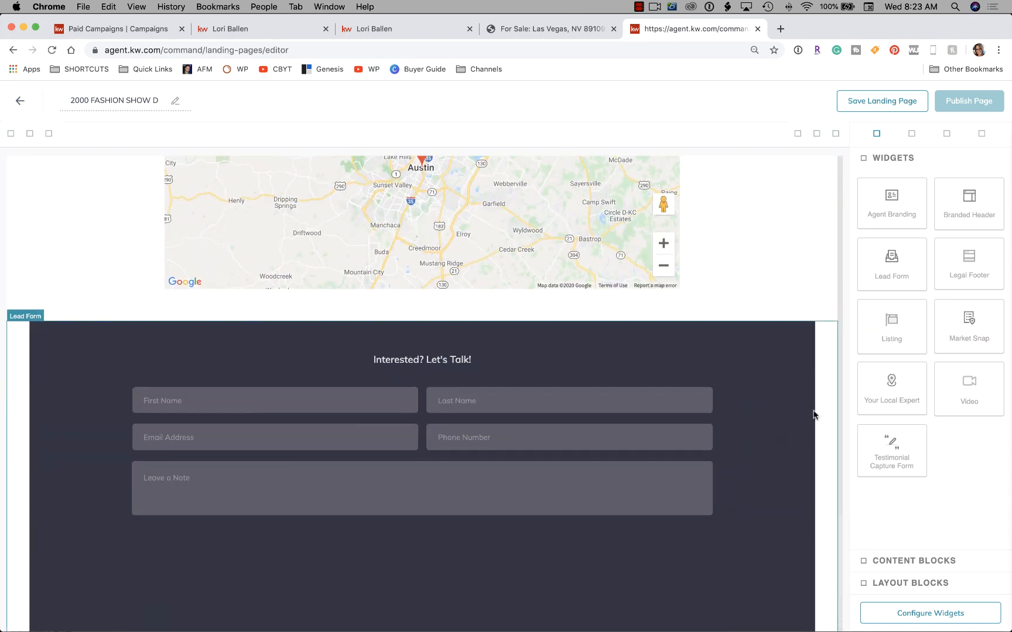
scroll(814, 414, up, 15)
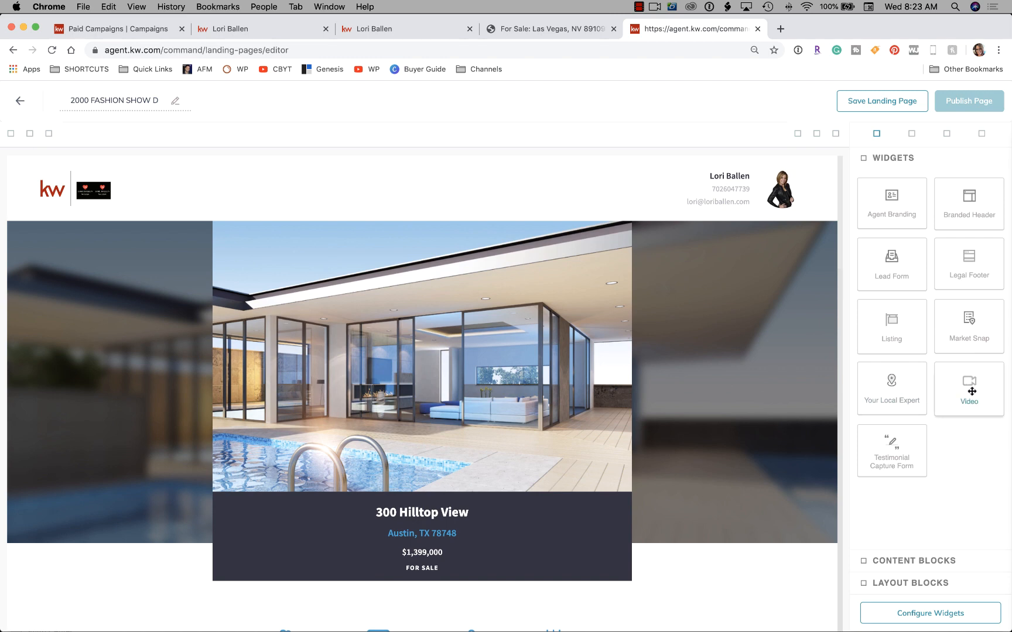
Insert a Video widget with placeholder headline and description directly under the Branded Header.
drag(971, 391, 725, 221)
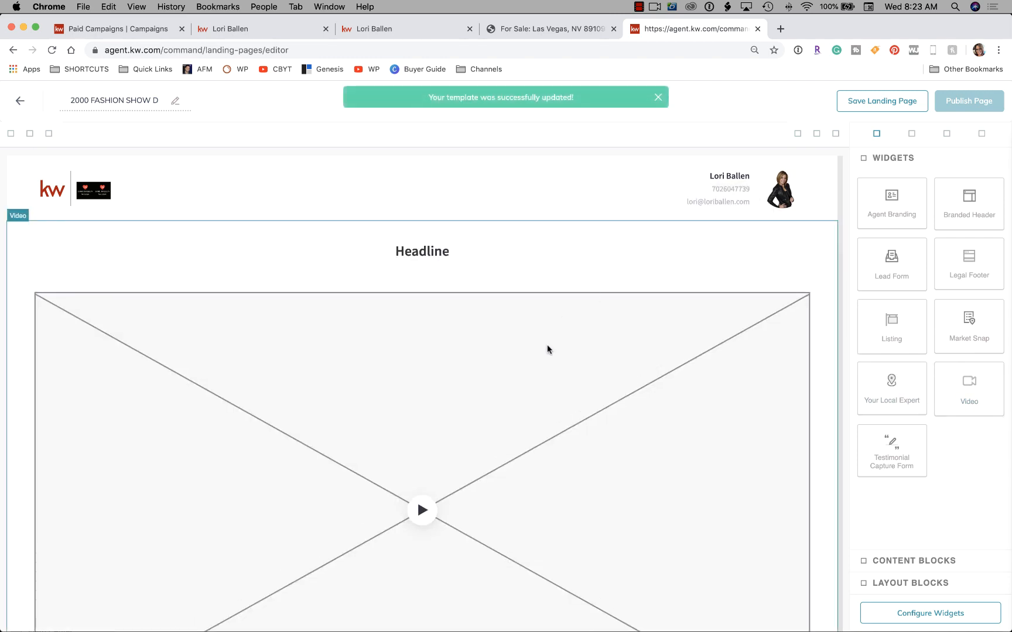
scroll(547, 345, down, 5)
scroll(547, 345, up, 2)
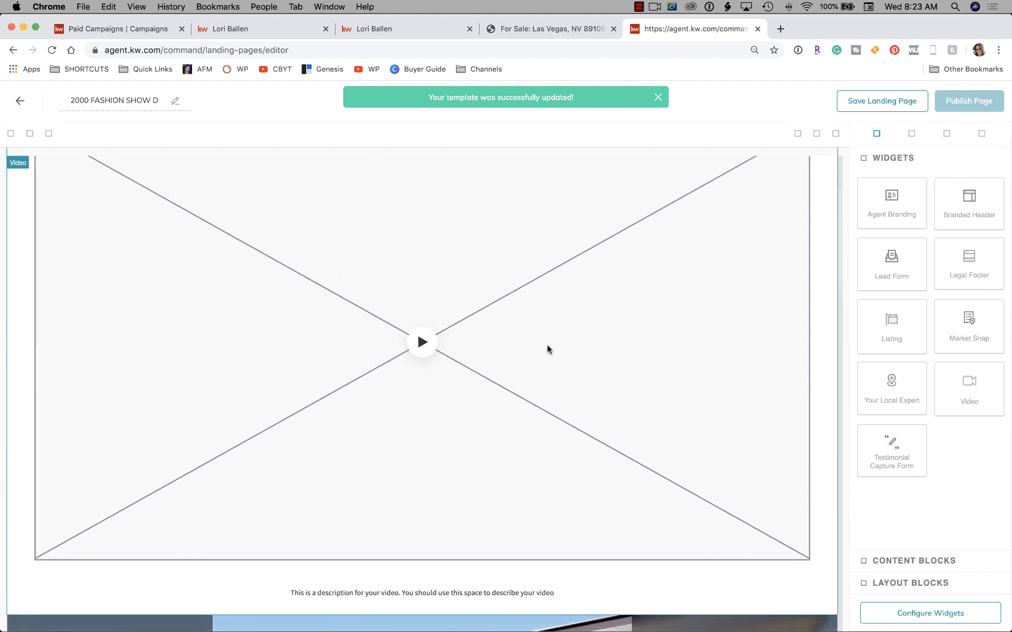
scroll(547, 346, down, 4)
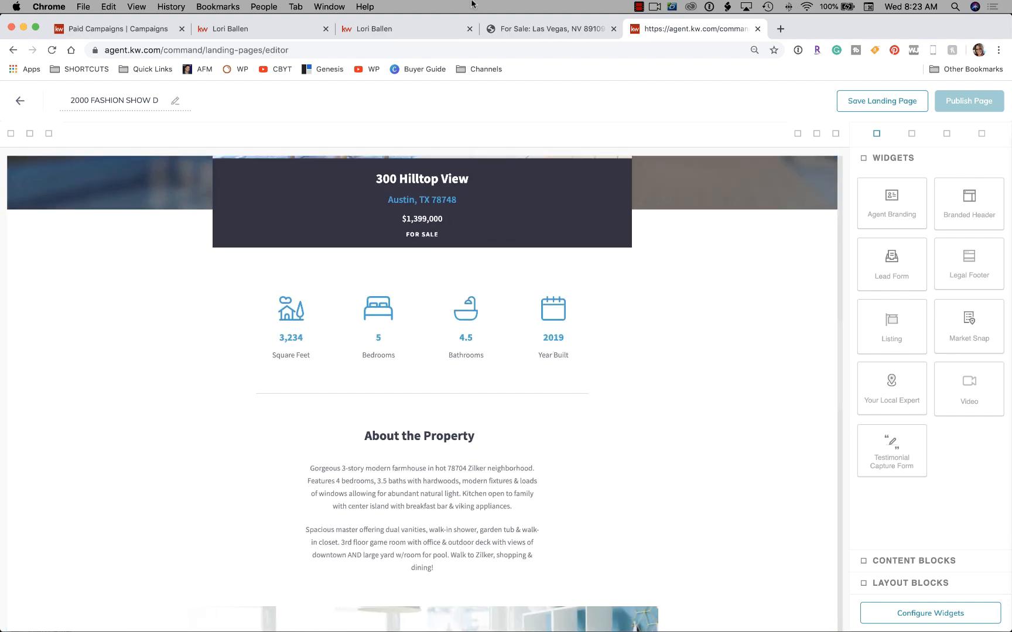
scroll(588, 314, down, 15)
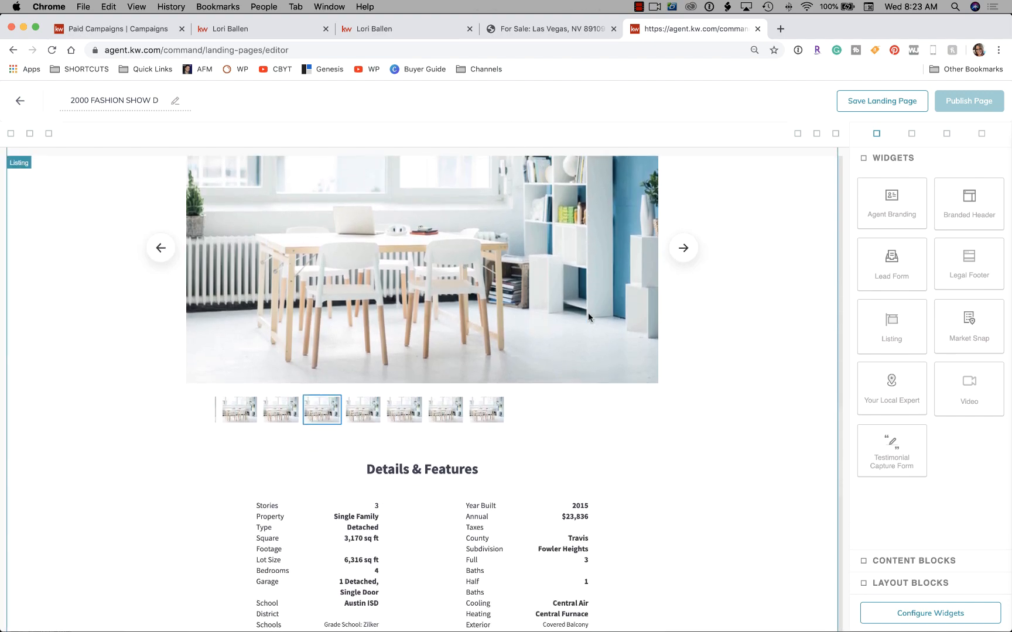
scroll(588, 313, down, 3)
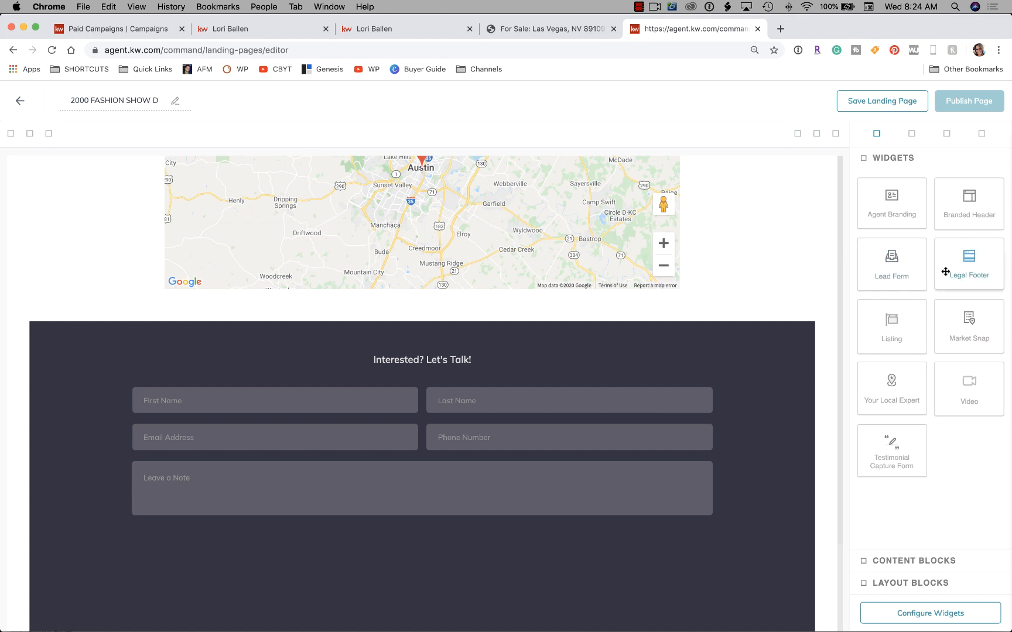
drag(960, 278, 684, 304)
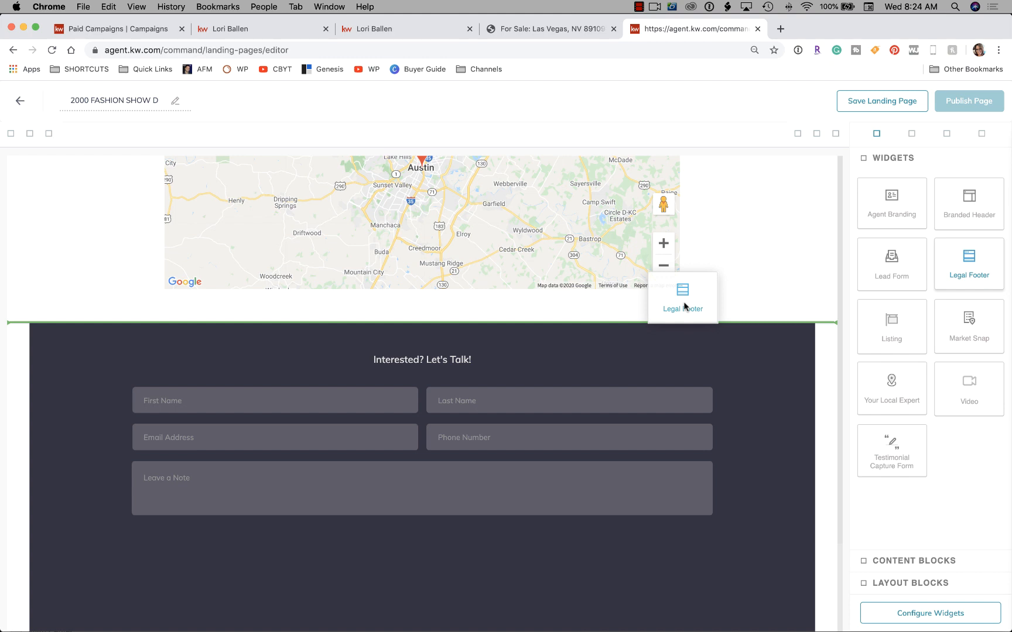
drag(684, 305, 716, 583)
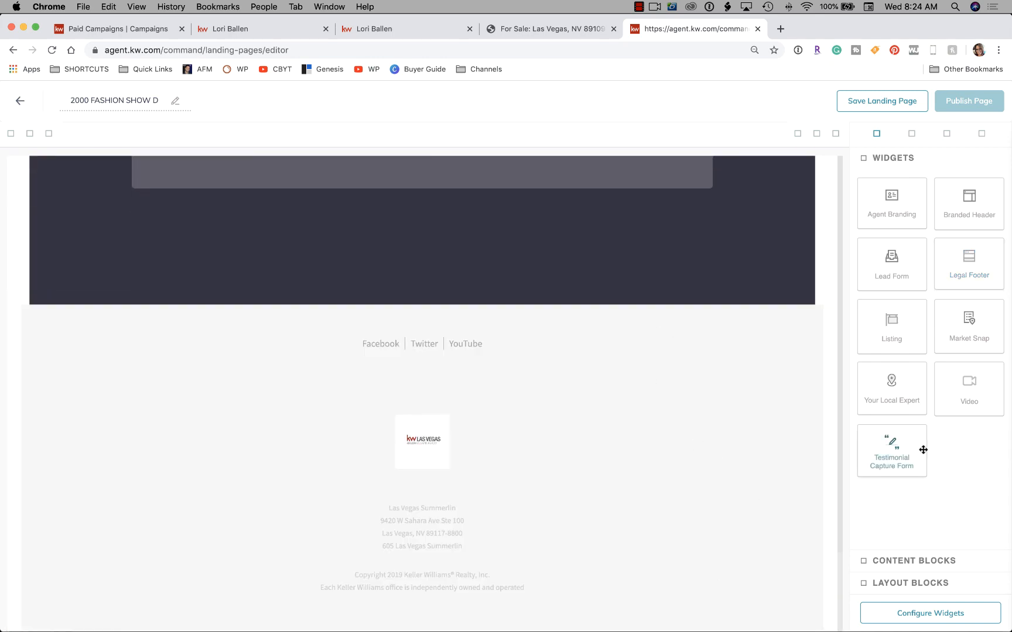
scroll(701, 420, up, 5)
scroll(700, 420, up, 10)
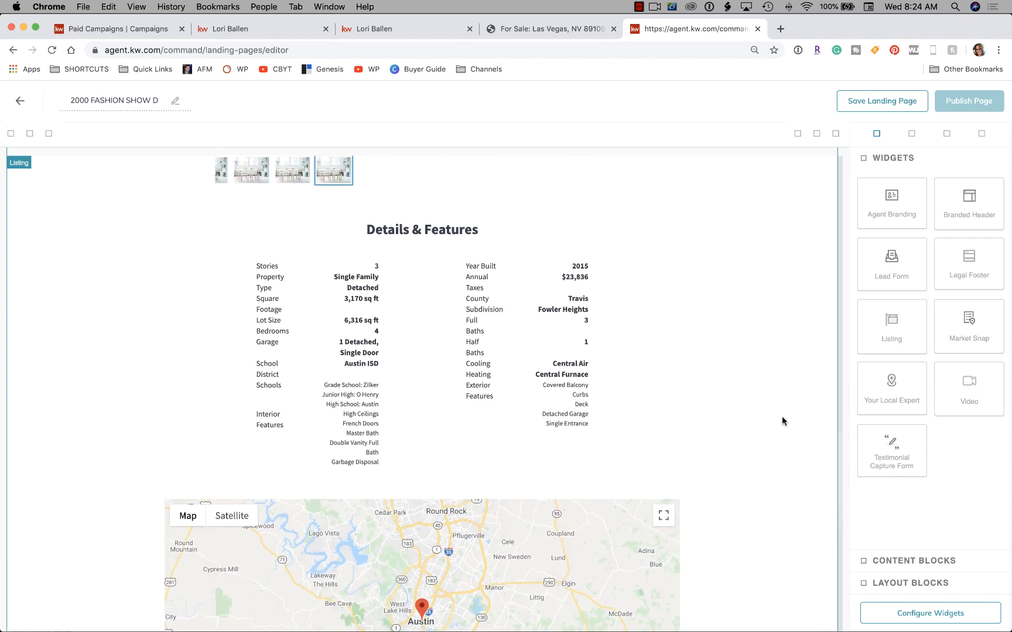
scroll(647, 391, up, 2)
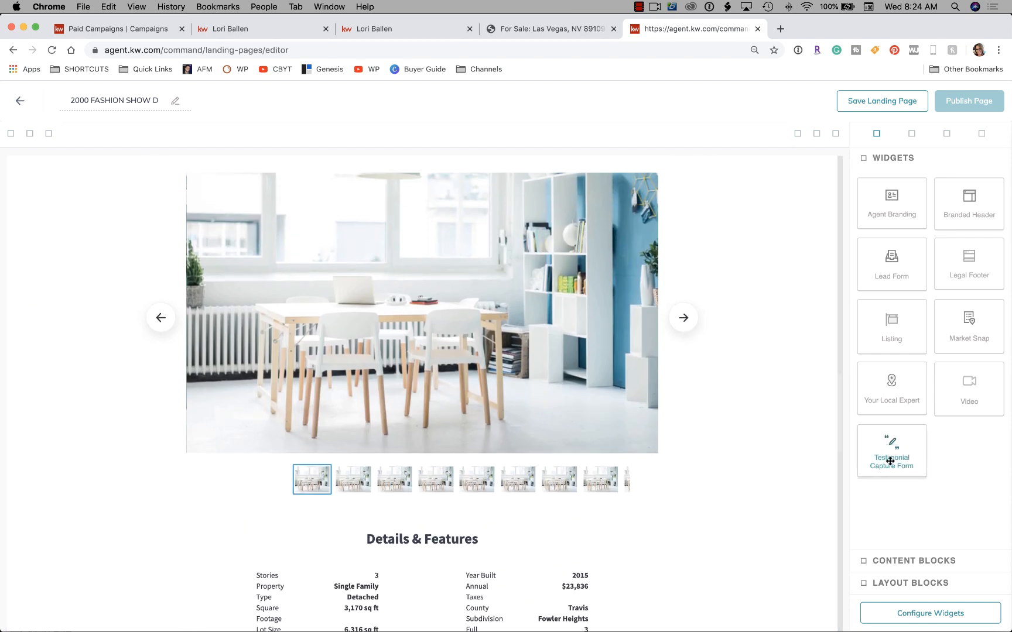
scroll(738, 415, down, 8)
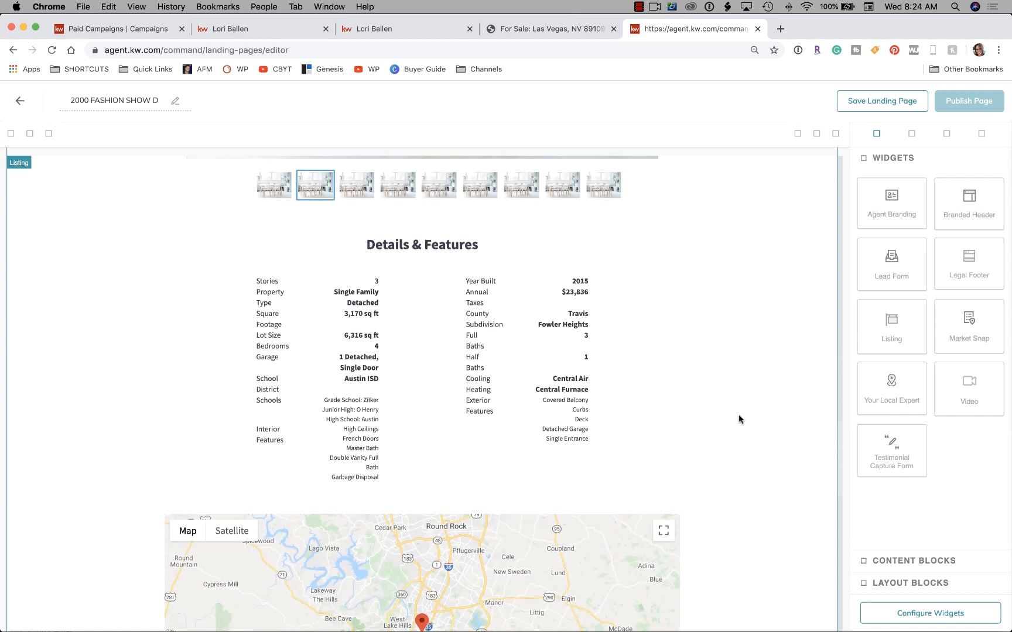
scroll(739, 415, down, 10)
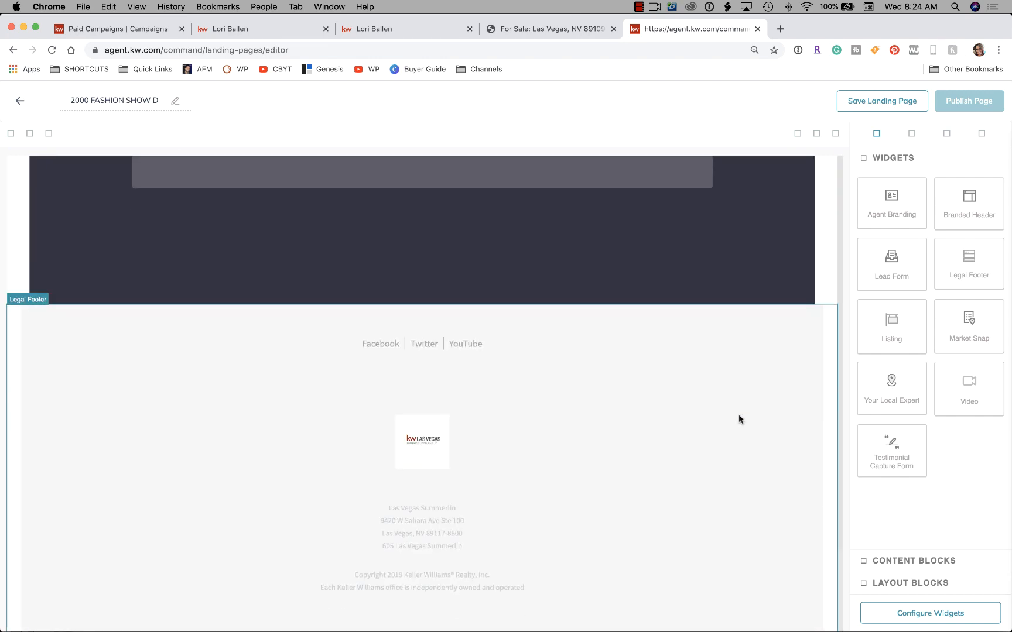
Drop a Testimonial Capture Form above the Legal Footer and review its rating stars, review box and recommendation question.
drag(891, 448, 491, 319)
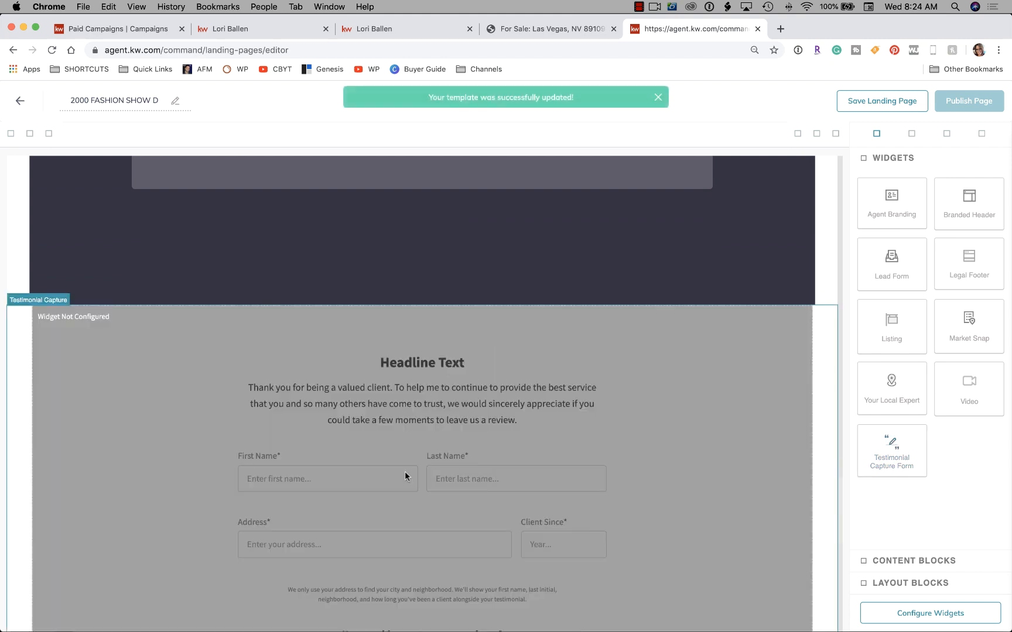
scroll(404, 472, down, 2)
scroll(405, 471, down, 1)
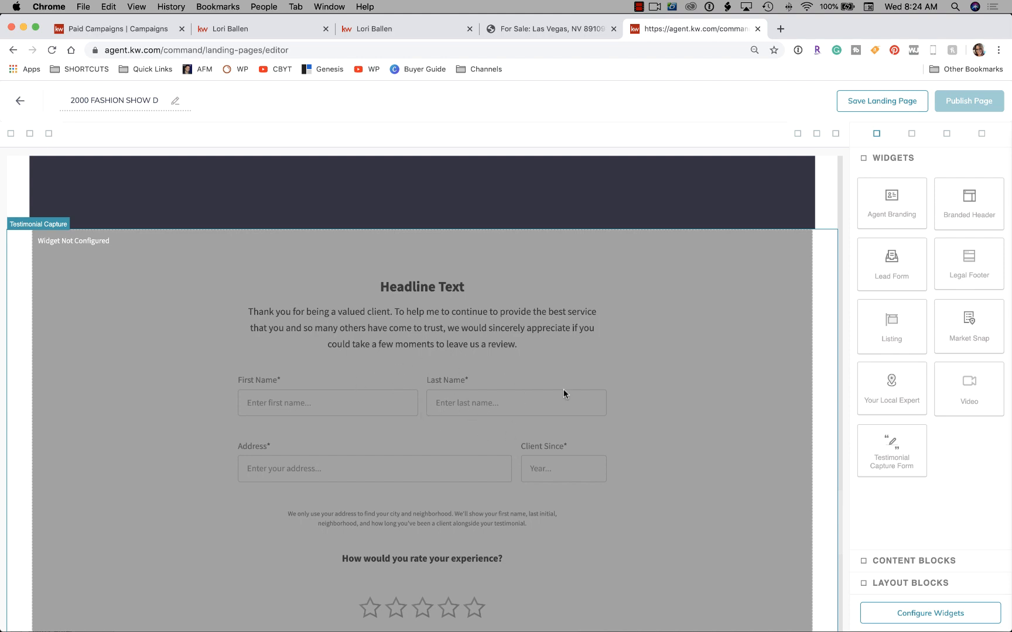
scroll(459, 405, down, 10)
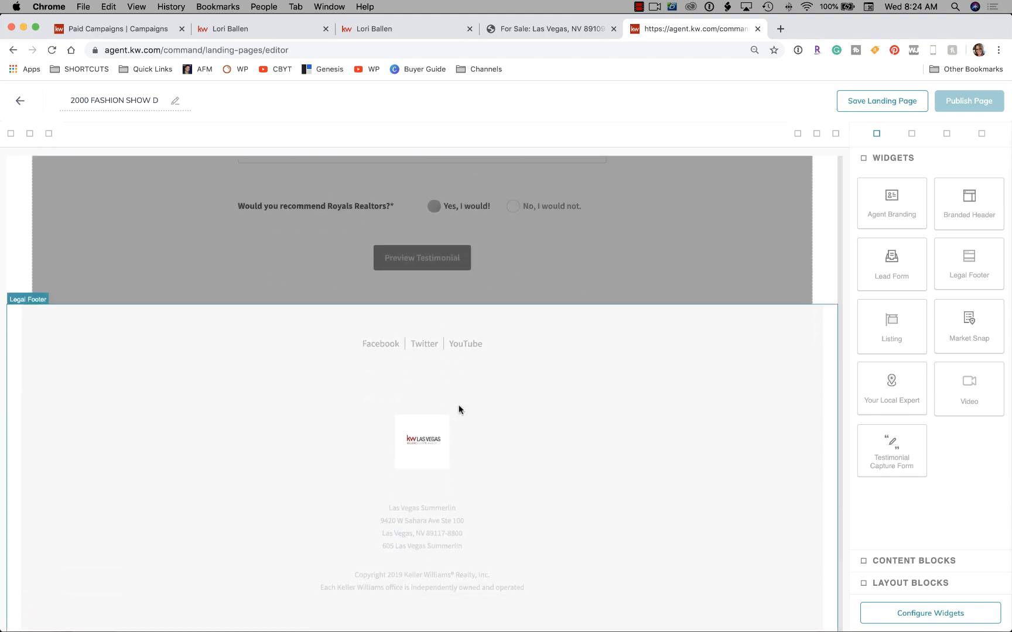
scroll(458, 408, up, 10)
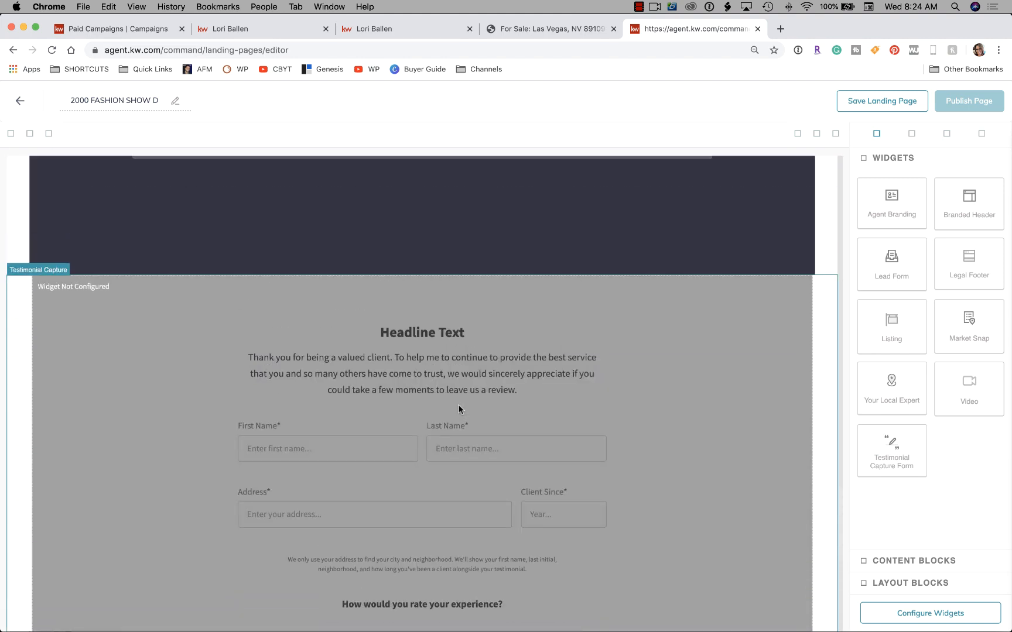
scroll(459, 408, down, 1)
scroll(458, 405, down, 3)
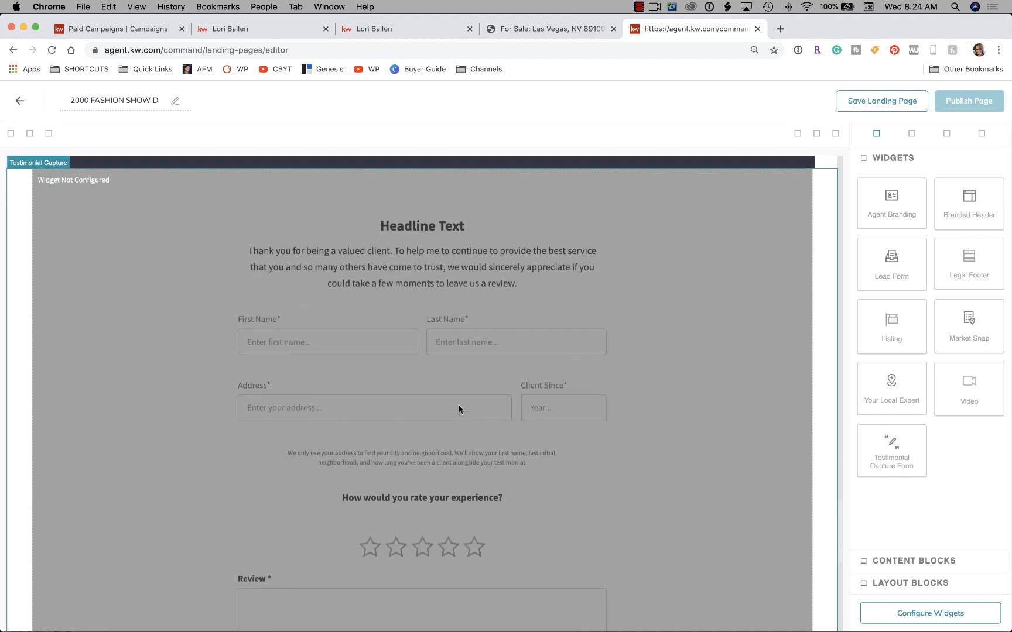
scroll(459, 409, up, 3)
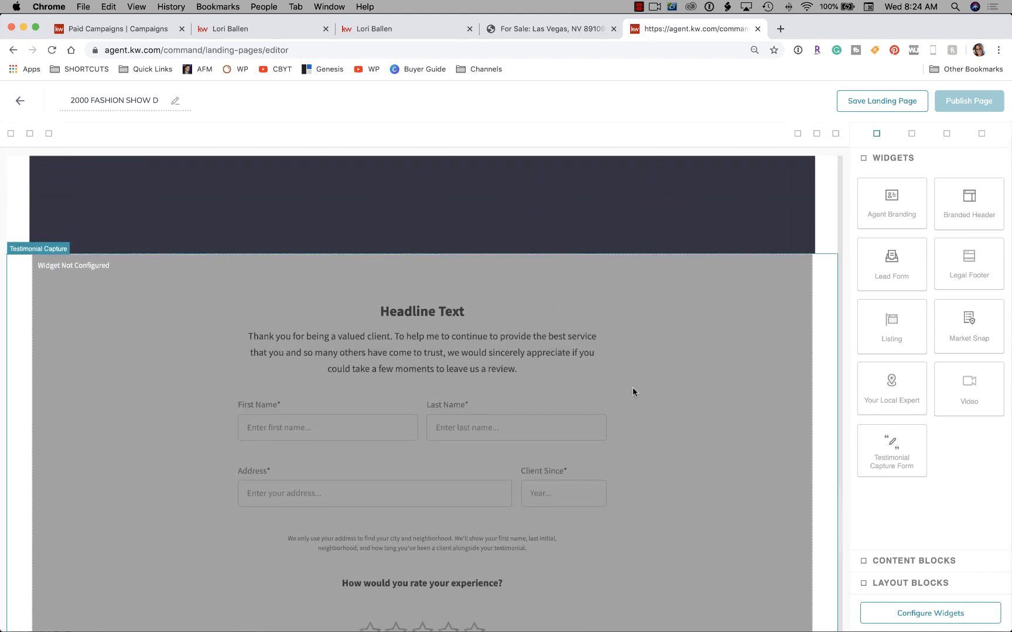
scroll(632, 391, up, 1)
scroll(632, 391, down, 3)
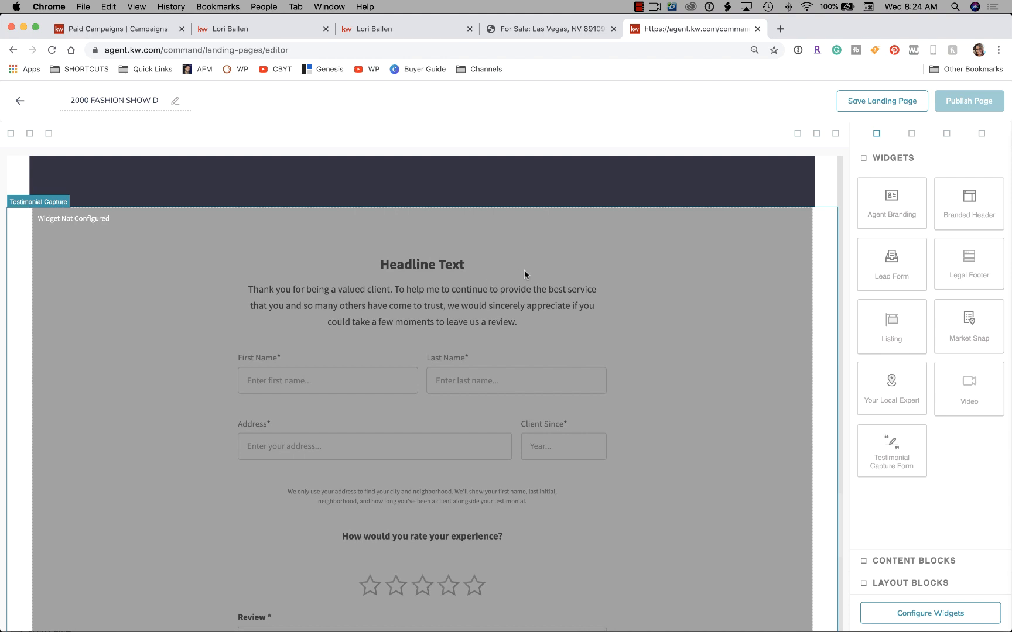
scroll(524, 271, down, 10)
scroll(524, 274, down, 1)
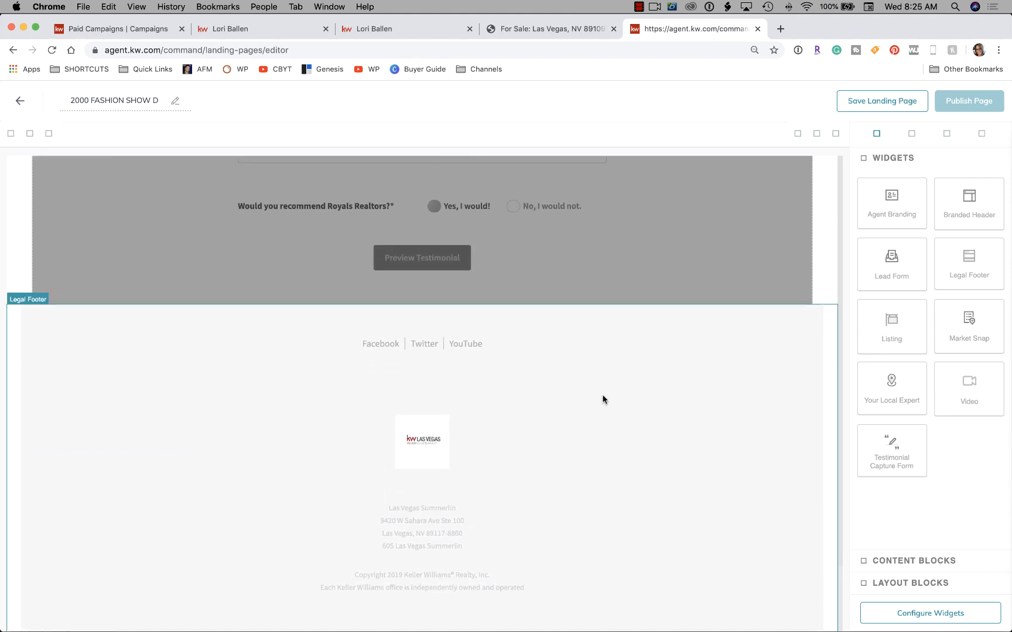
scroll(596, 398, up, 20)
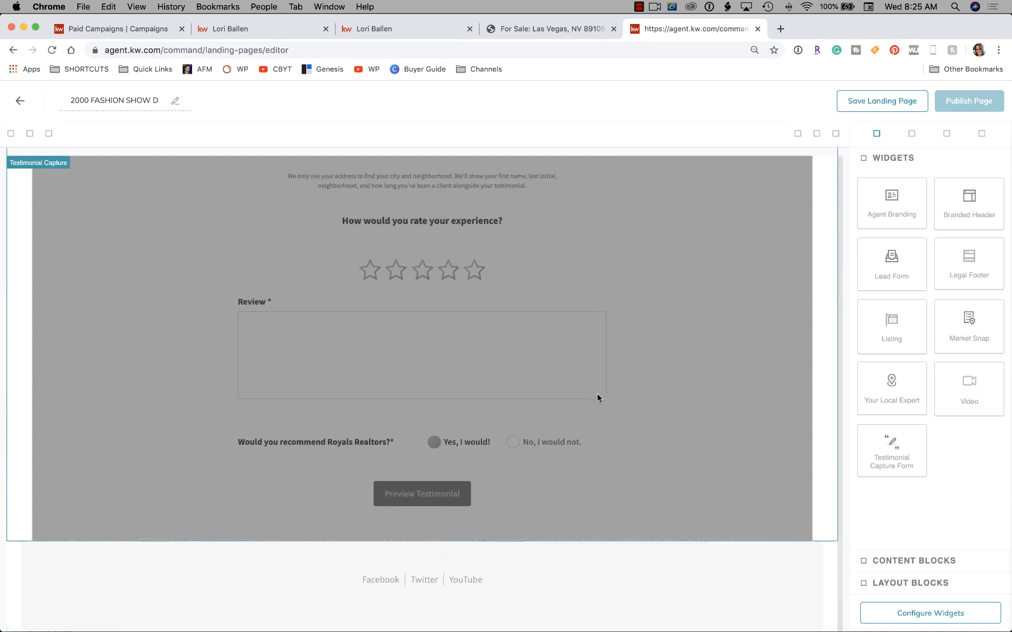
scroll(597, 395, up, 15)
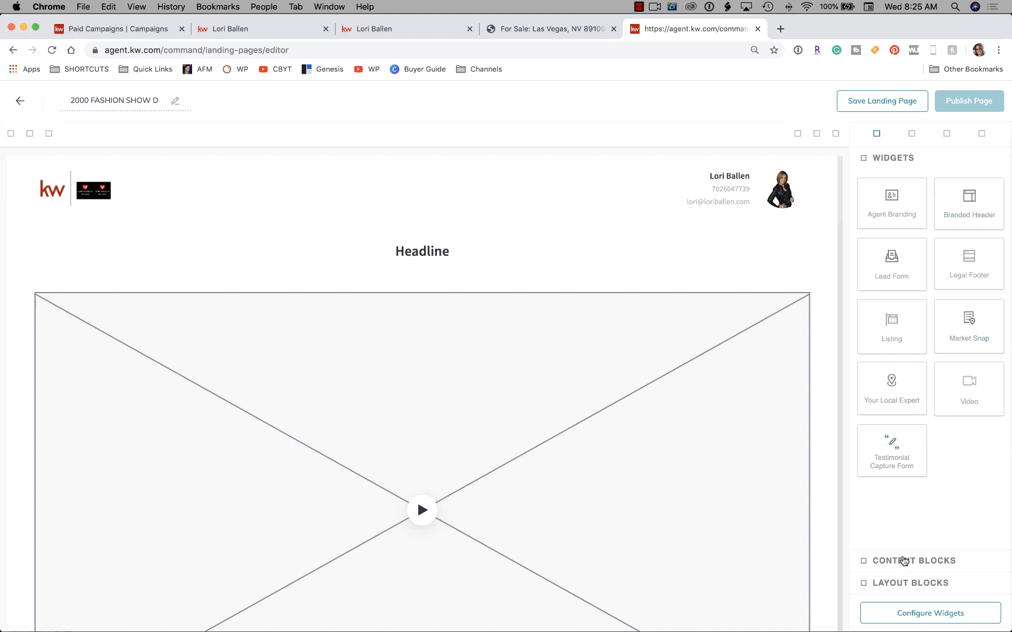
click(906, 560)
click(900, 182)
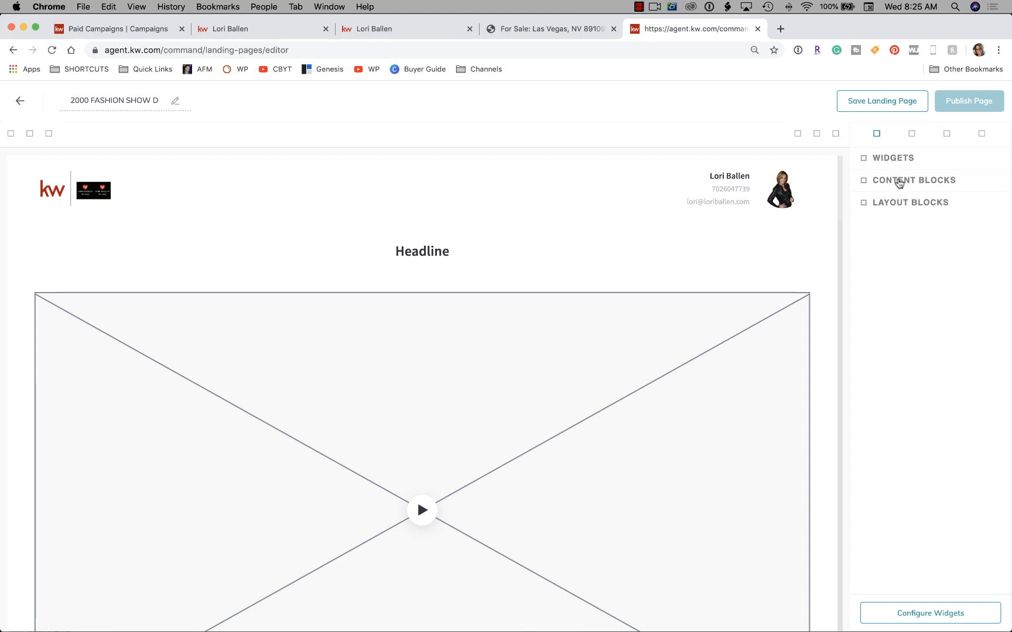
click(907, 205)
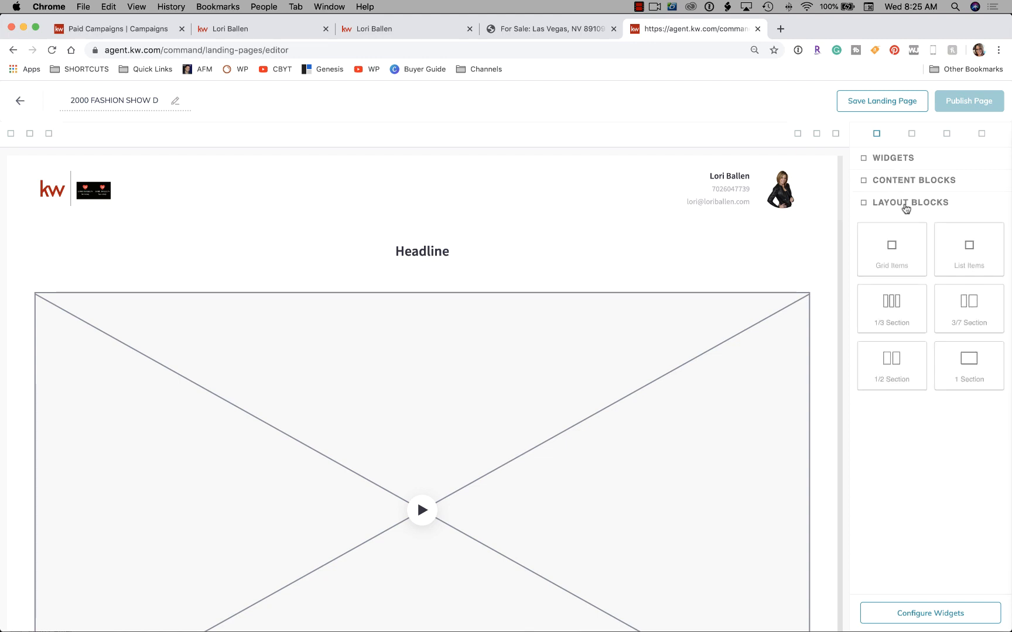
click(906, 207)
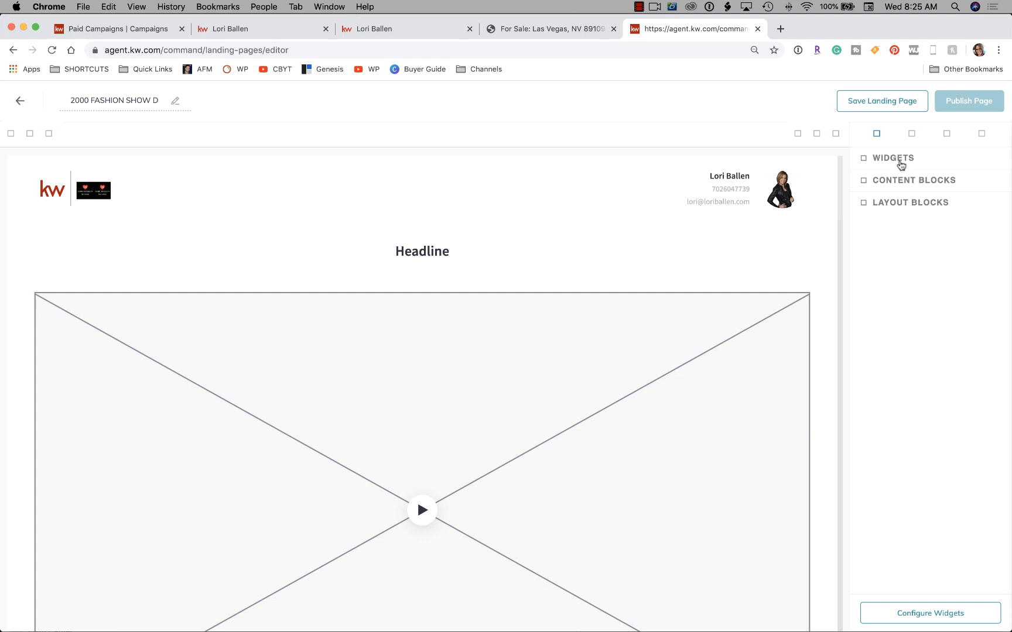
click(896, 161)
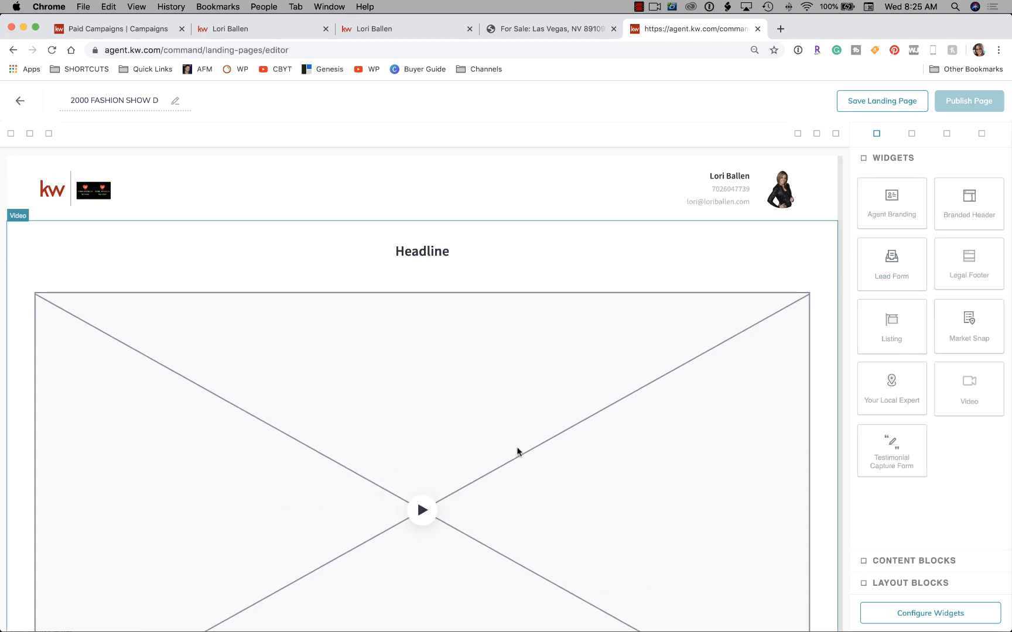
scroll(517, 451, down, 3)
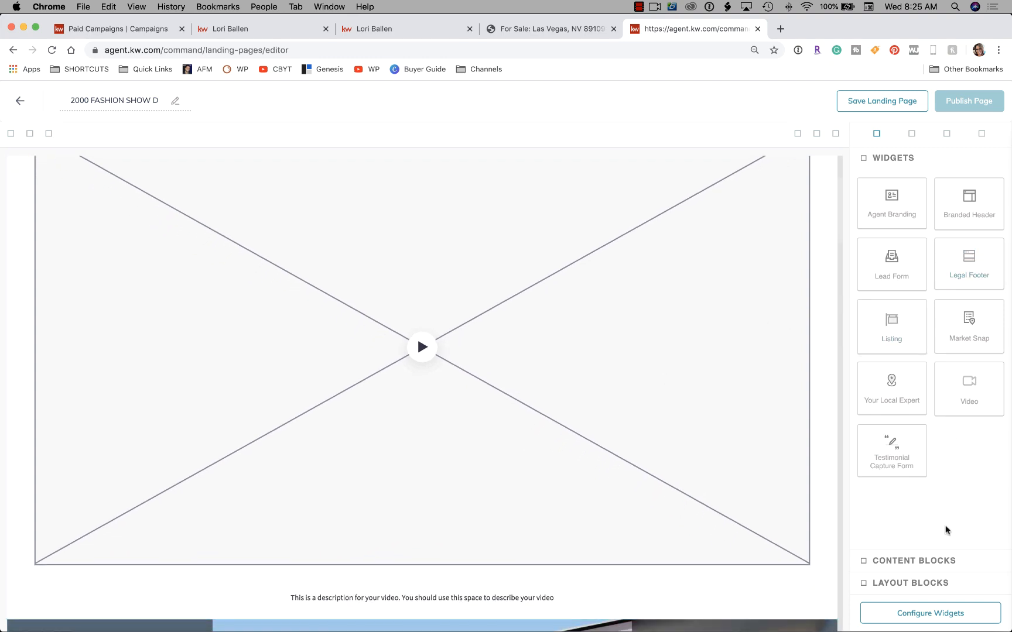
Enter the team name as the Branded Header text, save and apply it, then return to the widget checklist.
click(930, 614)
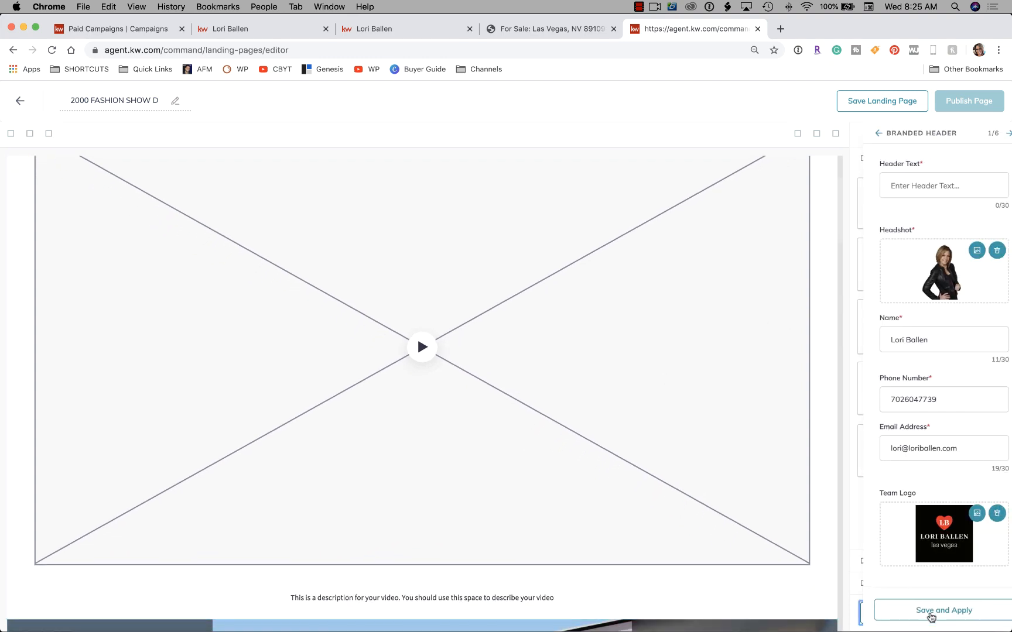
scroll(823, 213, up, 3)
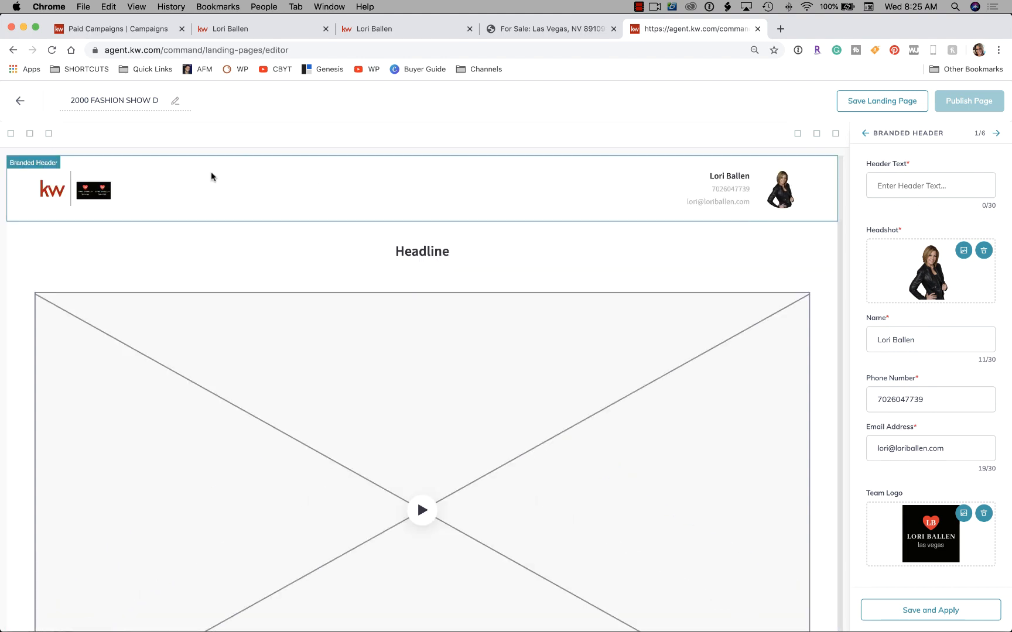
click(891, 190)
text(Lori Ballen Team)
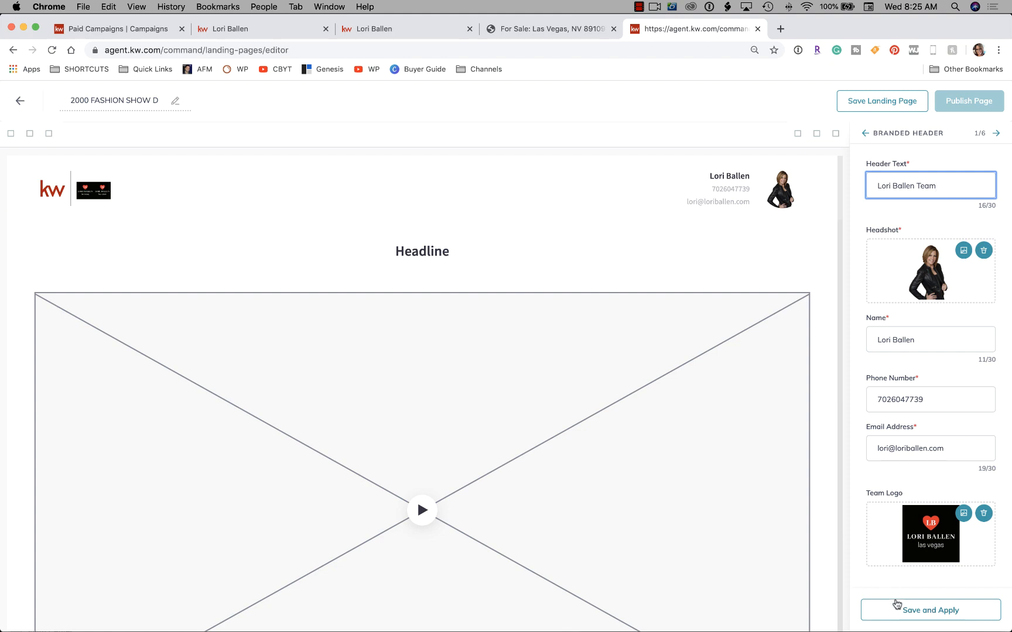
click(911, 614)
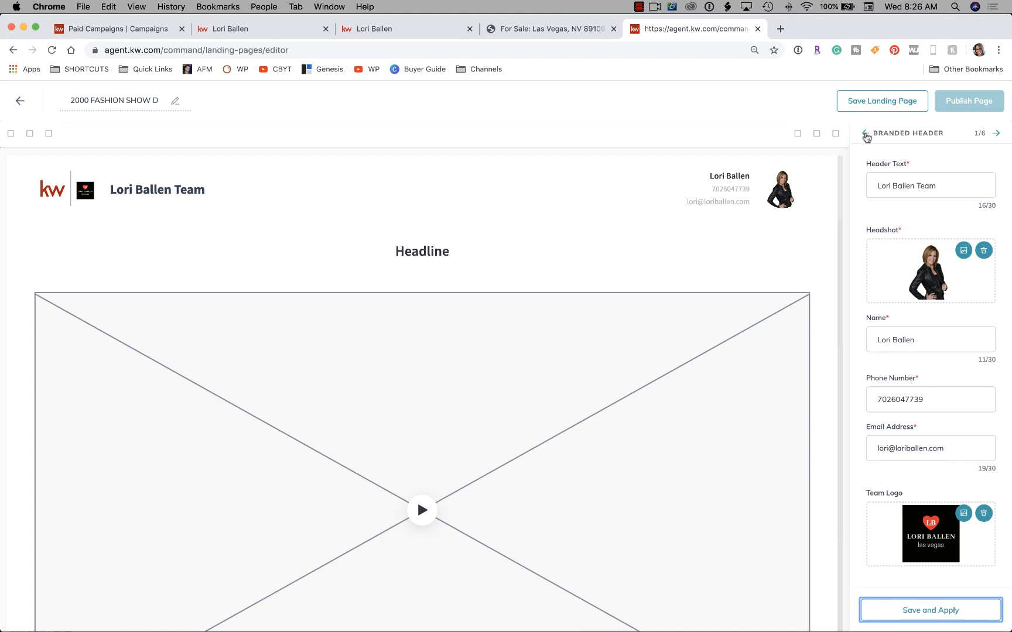
click(865, 135)
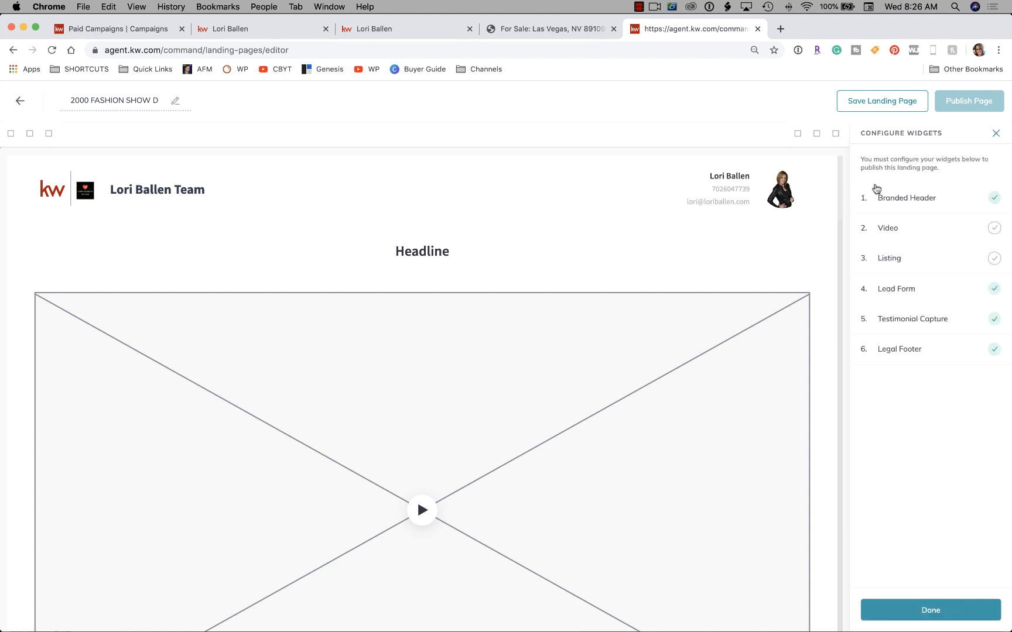
Title the video 'Trump Tower Listing Video' and begin the description 'Watch til the end to see a surprise'.
click(886, 226)
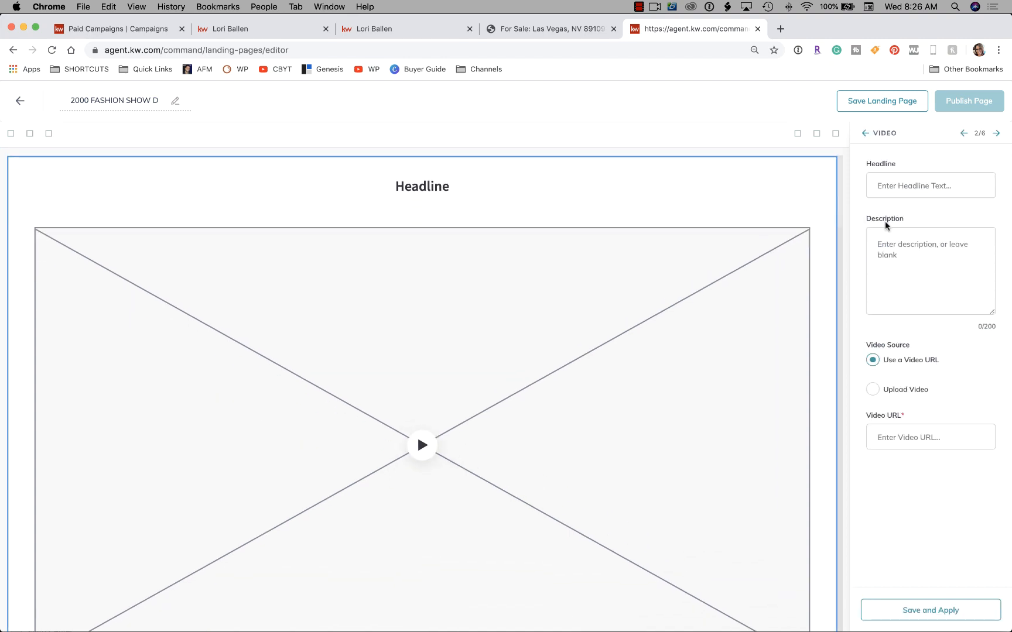
click(927, 183)
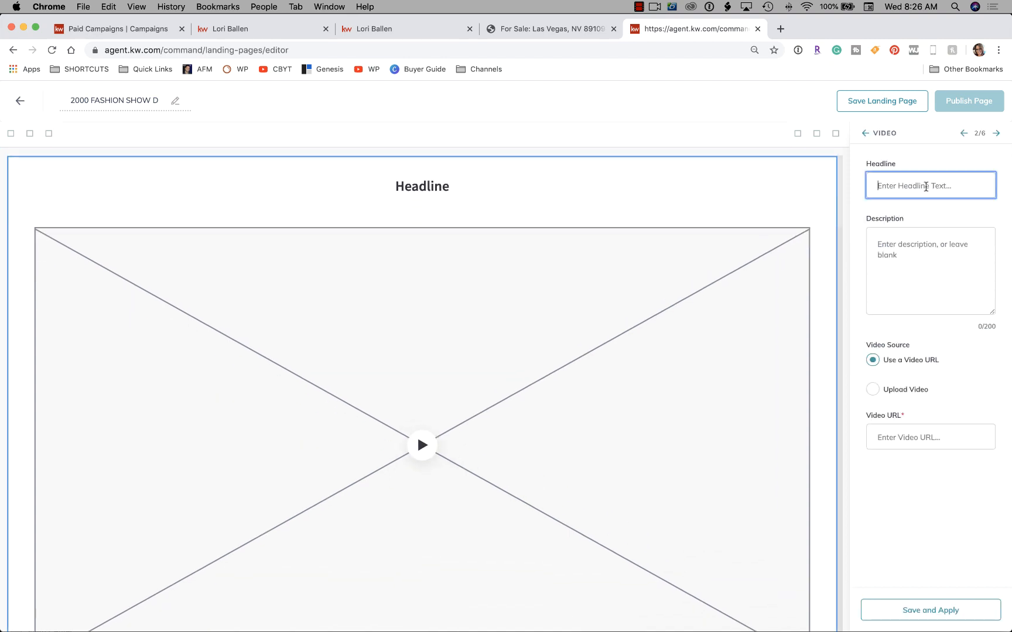
text(Trump Tower Listing Video)
click(937, 261)
text(Watch til the e)
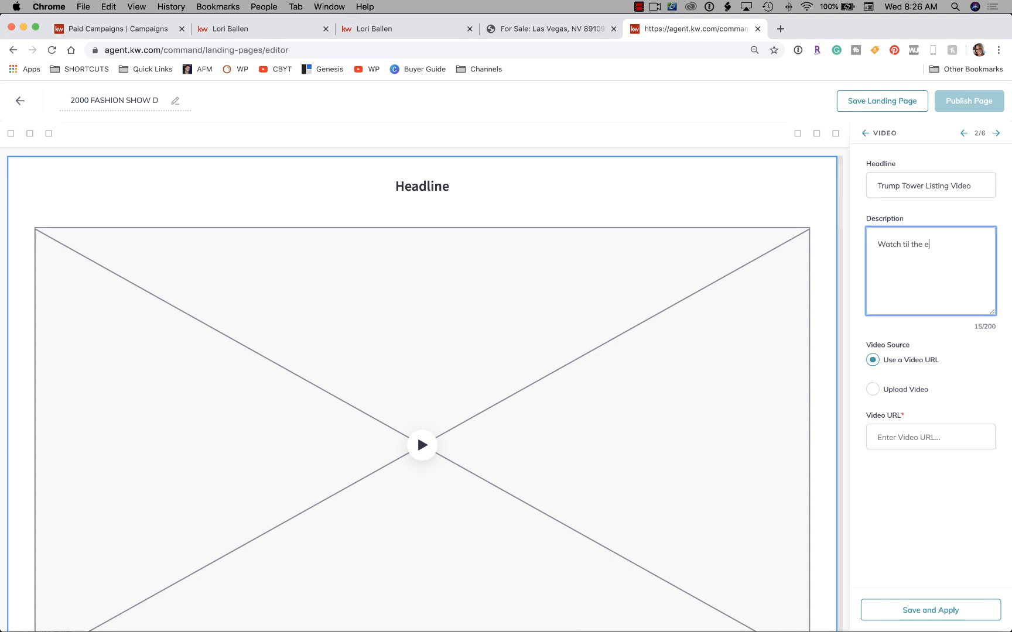
text(nd to see a surprise)
Go to youtube.com, open the Life After Awareness video and pause its pre-roll ad.
click(780, 29)
text(youtube.com)
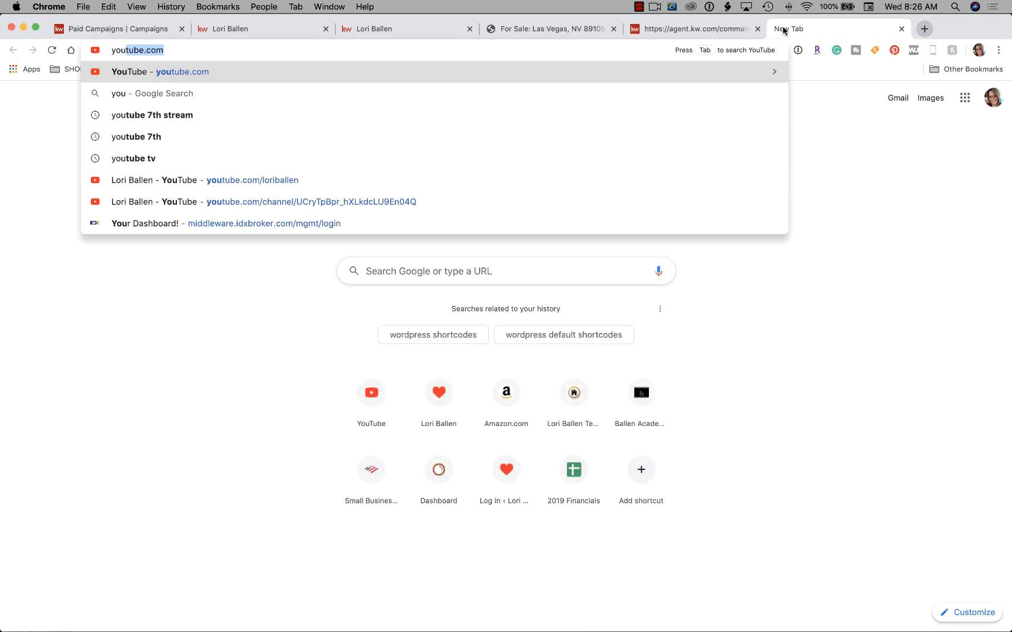
key(Return)
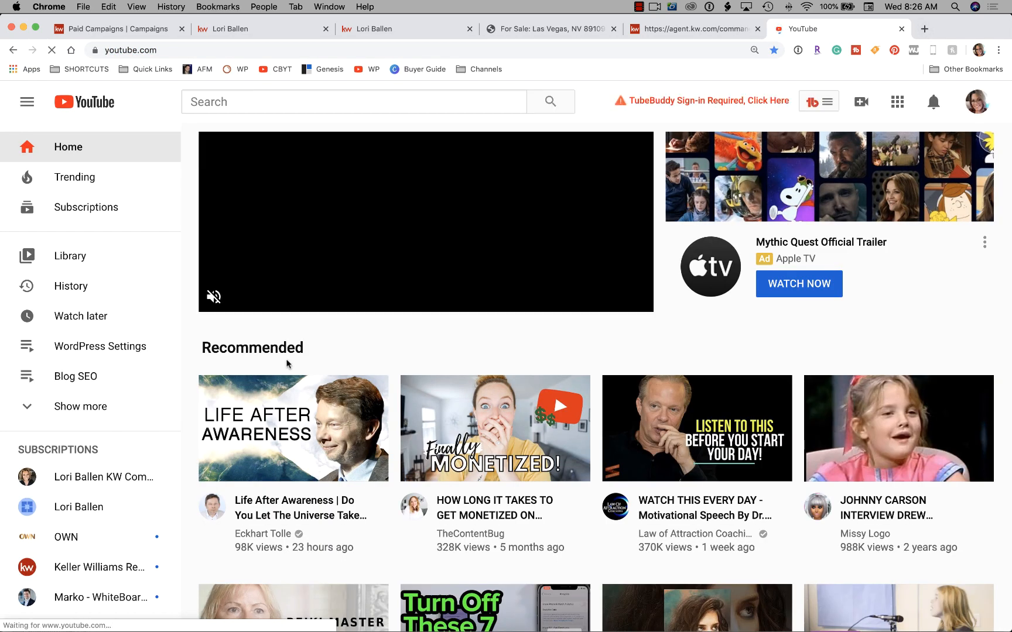
scroll(287, 364, down, 4)
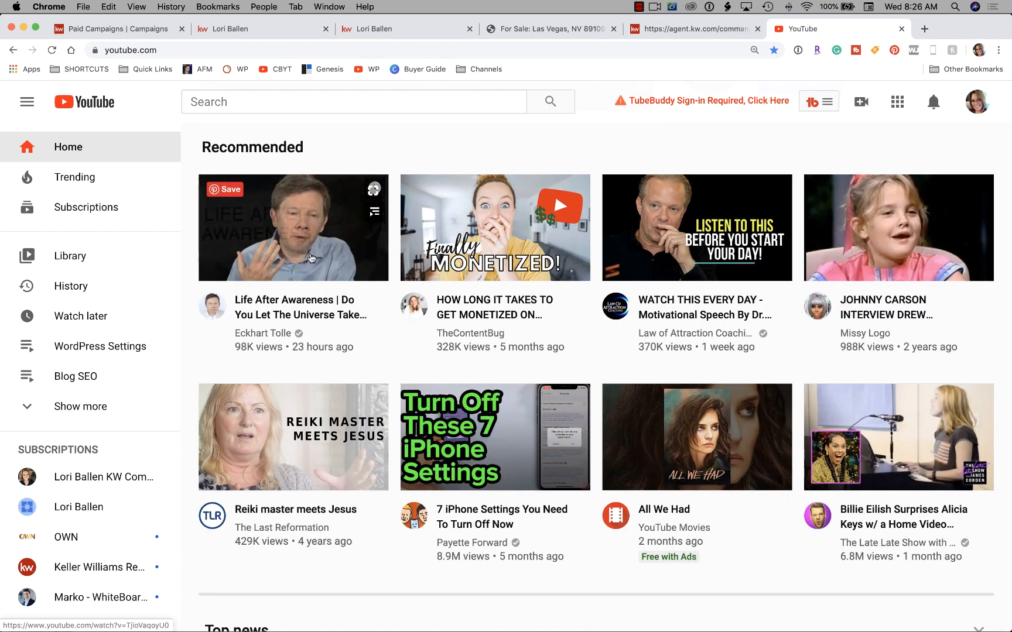
click(311, 258)
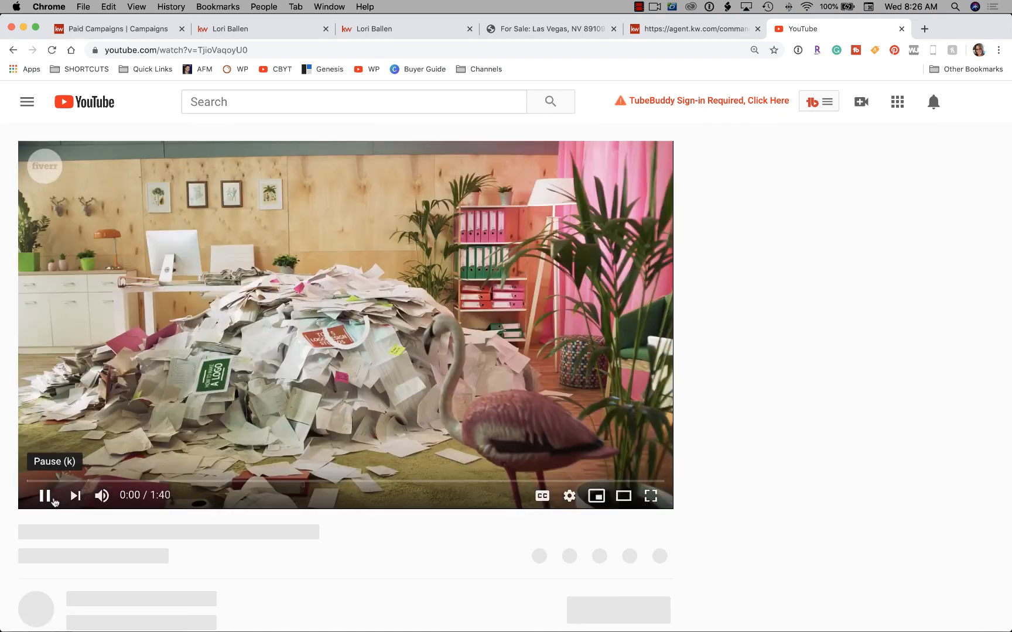
click(44, 496)
Copy the video's YouTube share link and return to the agent.kw.com editor.
scroll(327, 325, down, 3)
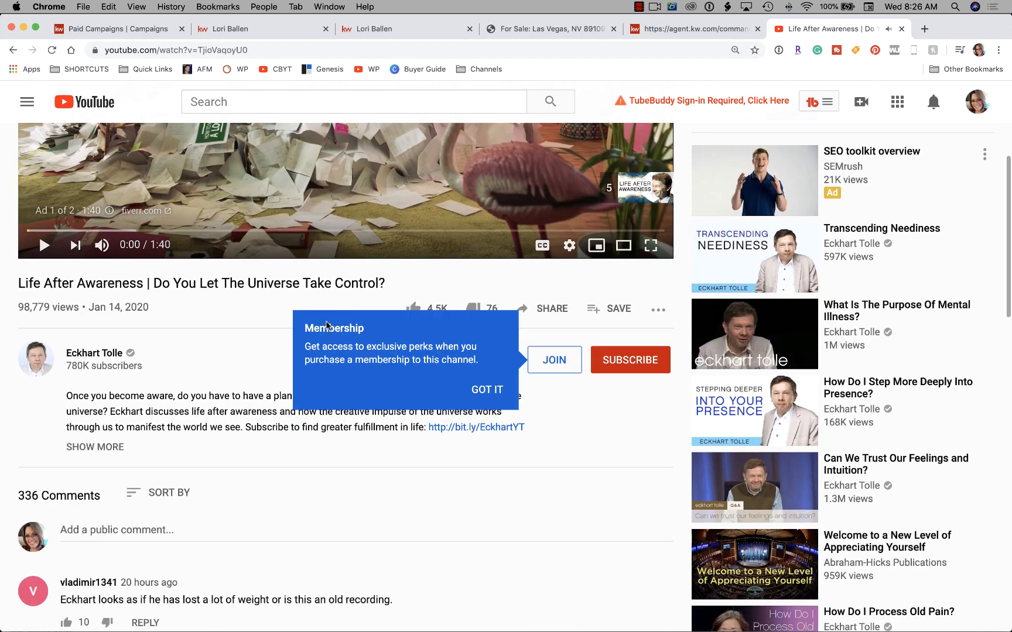
click(552, 311)
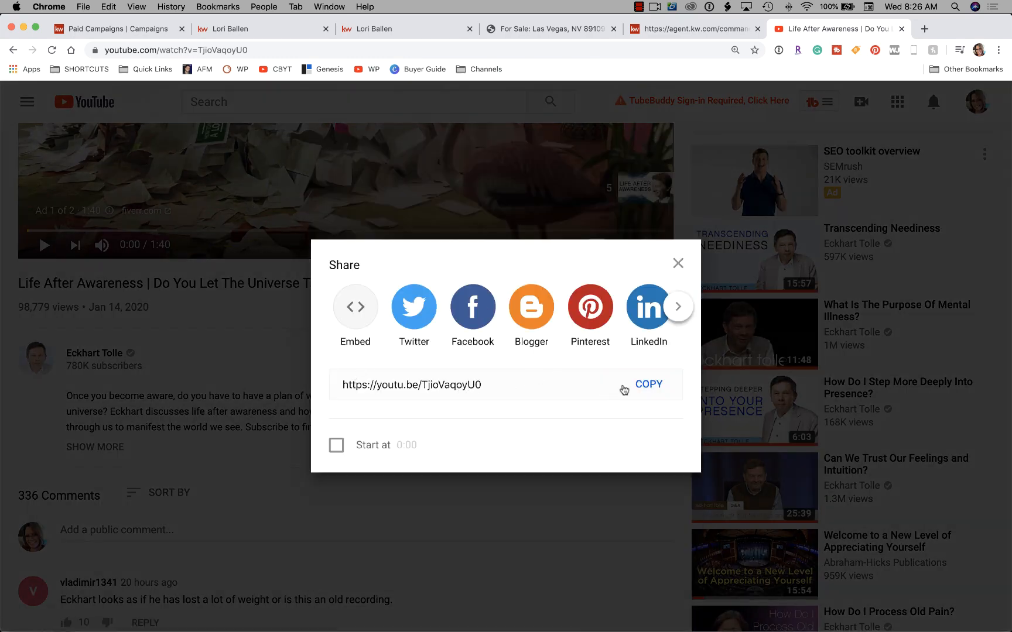
click(649, 387)
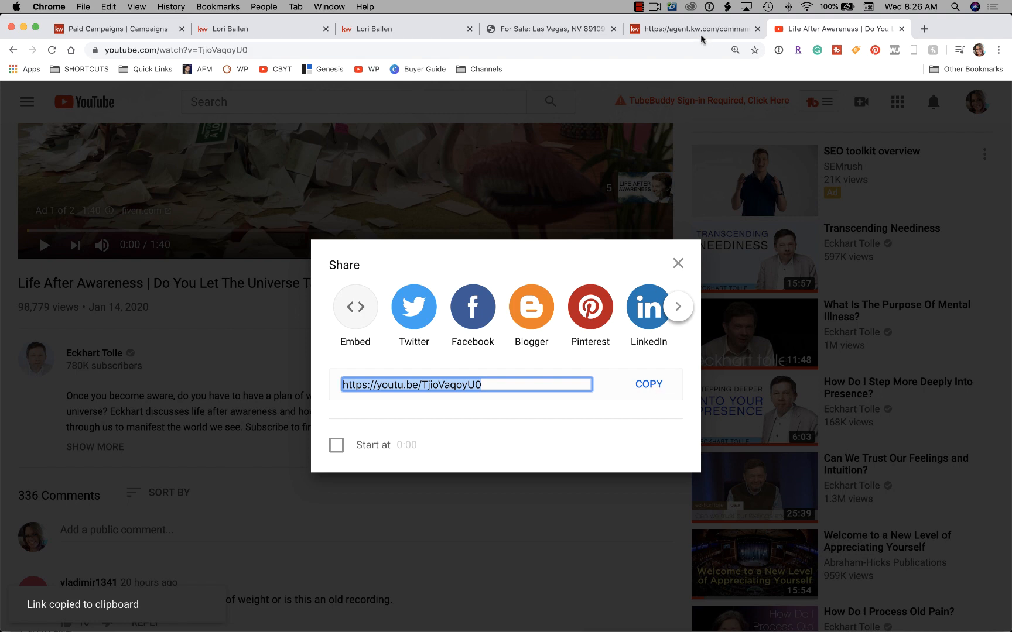
click(678, 32)
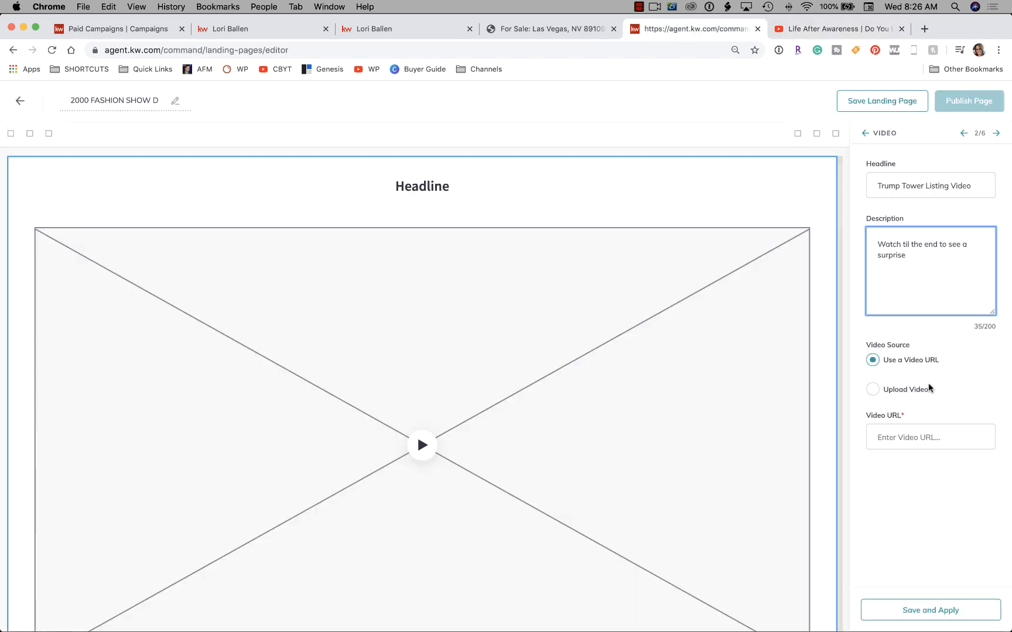
Paste the copied YouTube link as the Video widget URL and save and apply it.
click(895, 437)
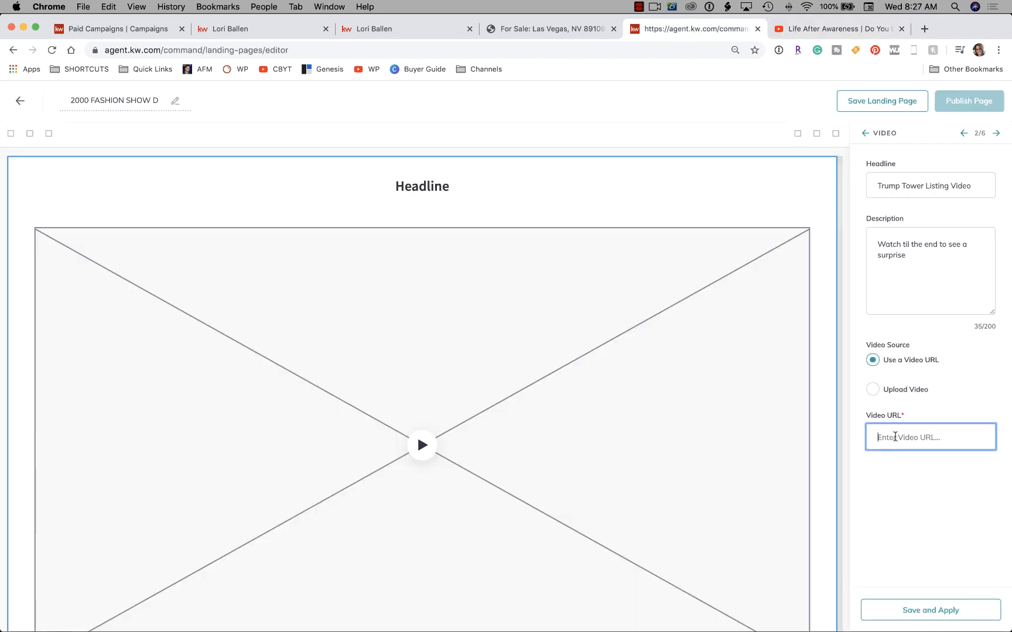
key(super+v)
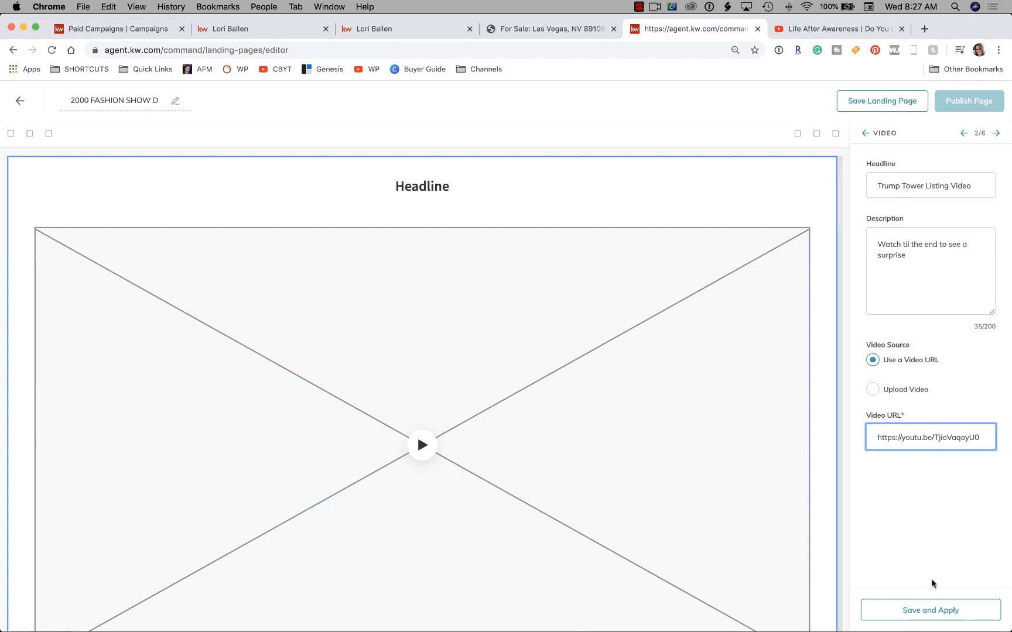
click(931, 611)
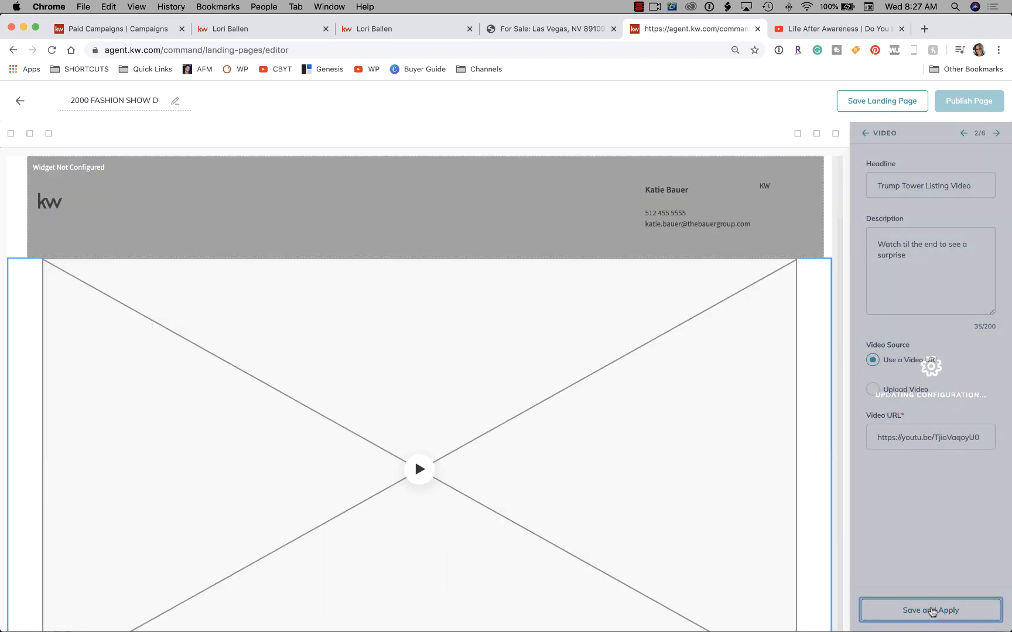
Check the embedded Life After Awareness video, then open the Listing widget settings.
scroll(668, 383, down, 10)
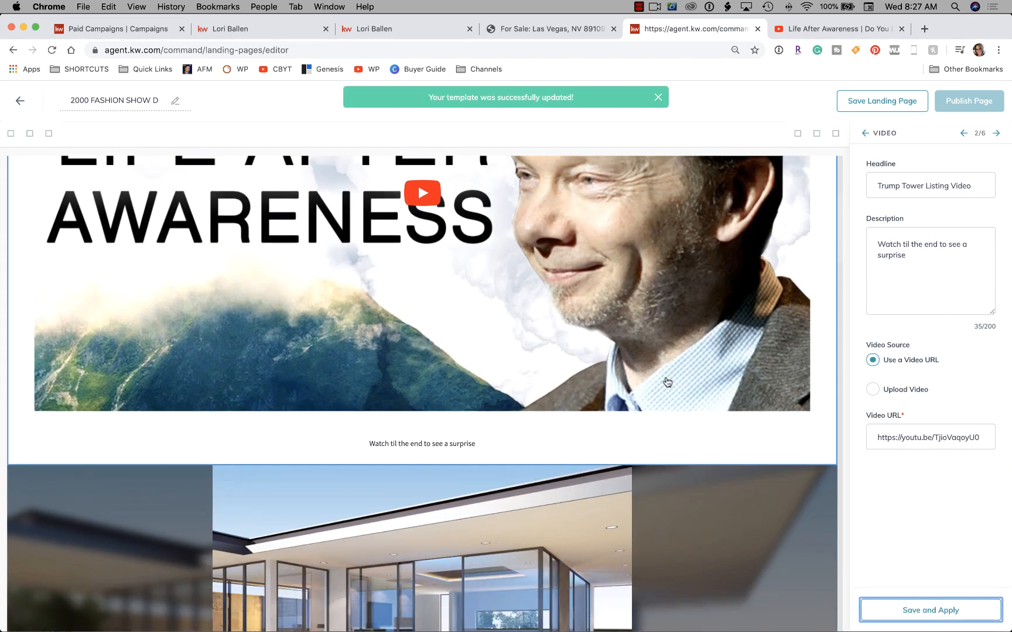
scroll(667, 382, up, 10)
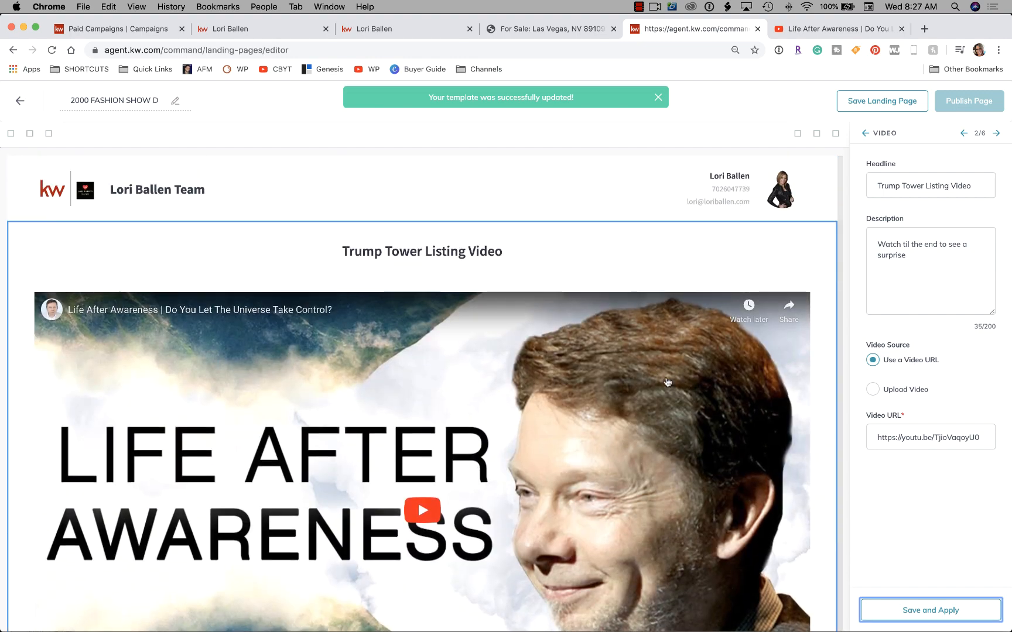
scroll(639, 396, down, 1)
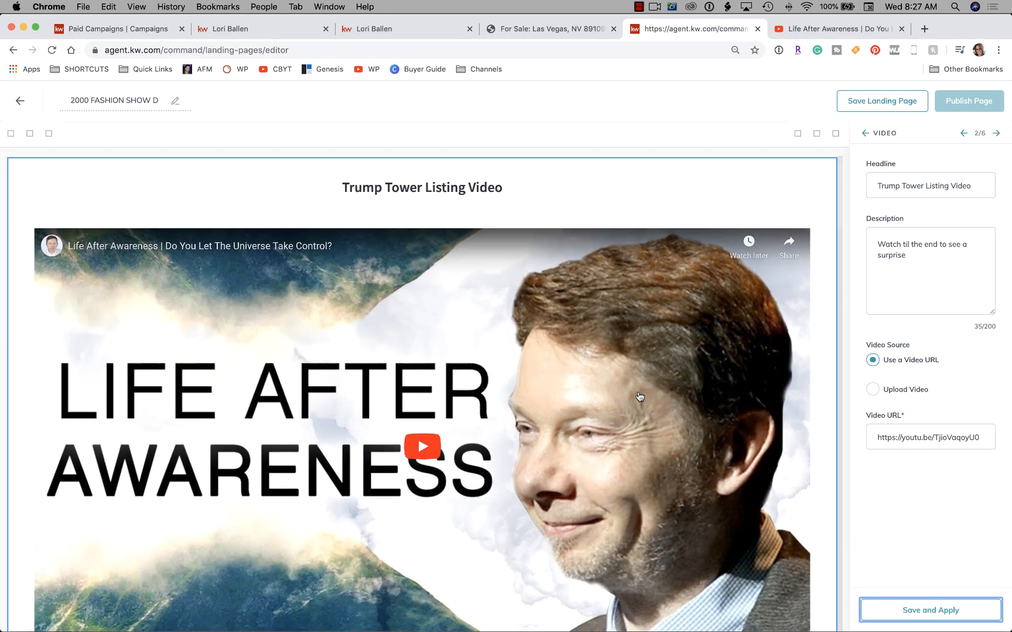
scroll(639, 396, down, 5)
scroll(639, 397, down, 5)
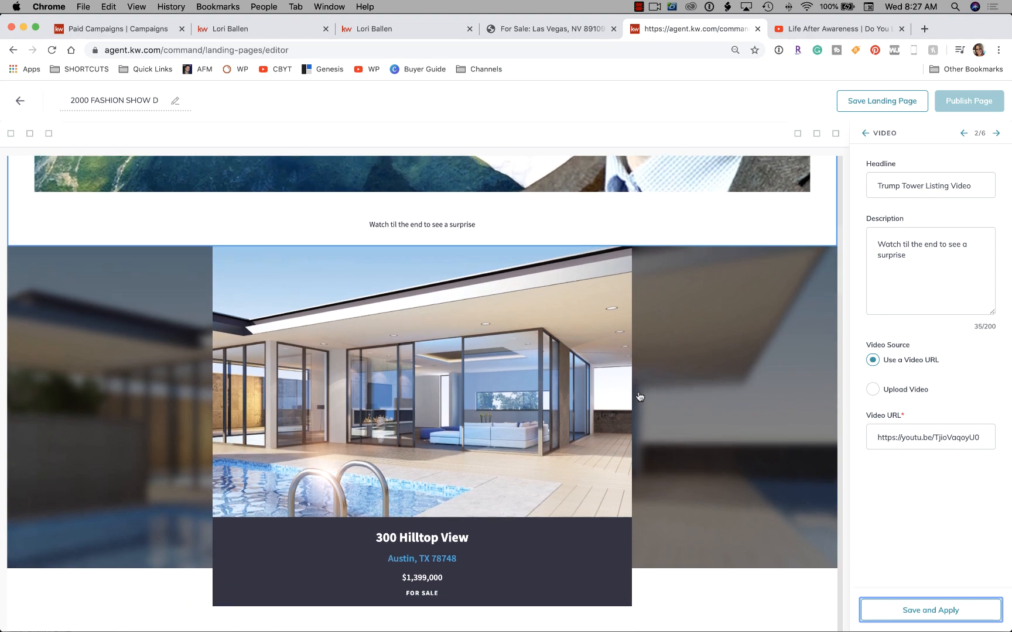
scroll(640, 397, down, 2)
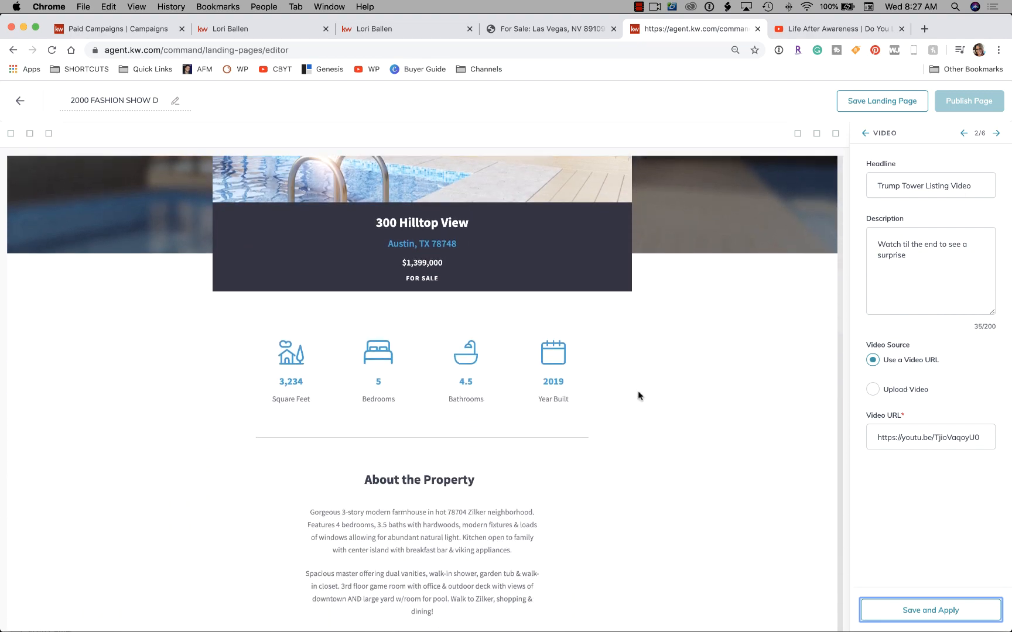
scroll(642, 351, up, 10)
scroll(643, 353, down, 5)
scroll(641, 353, down, 2)
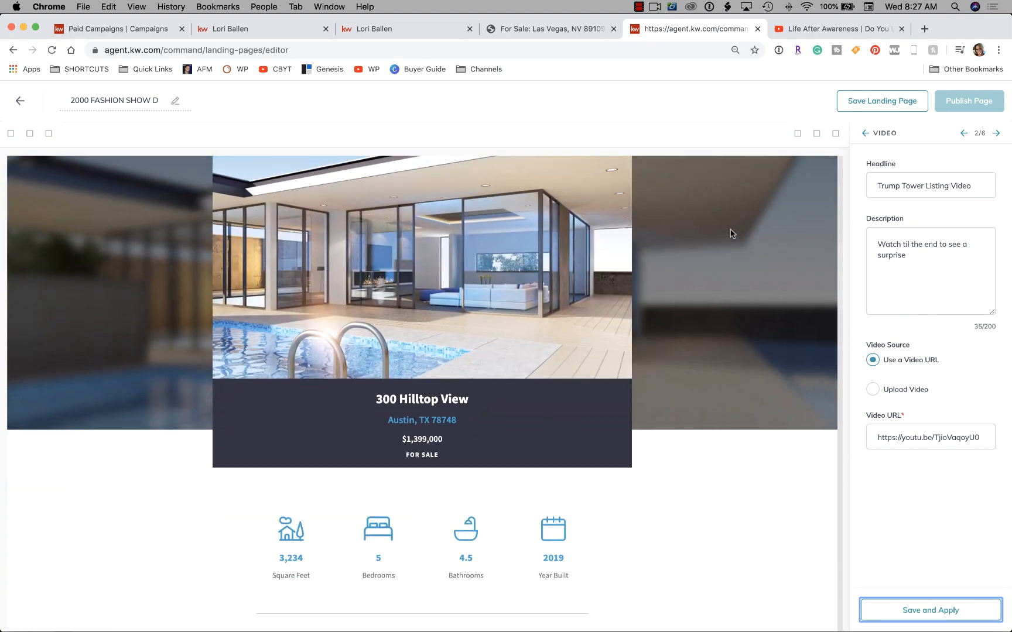
click(865, 134)
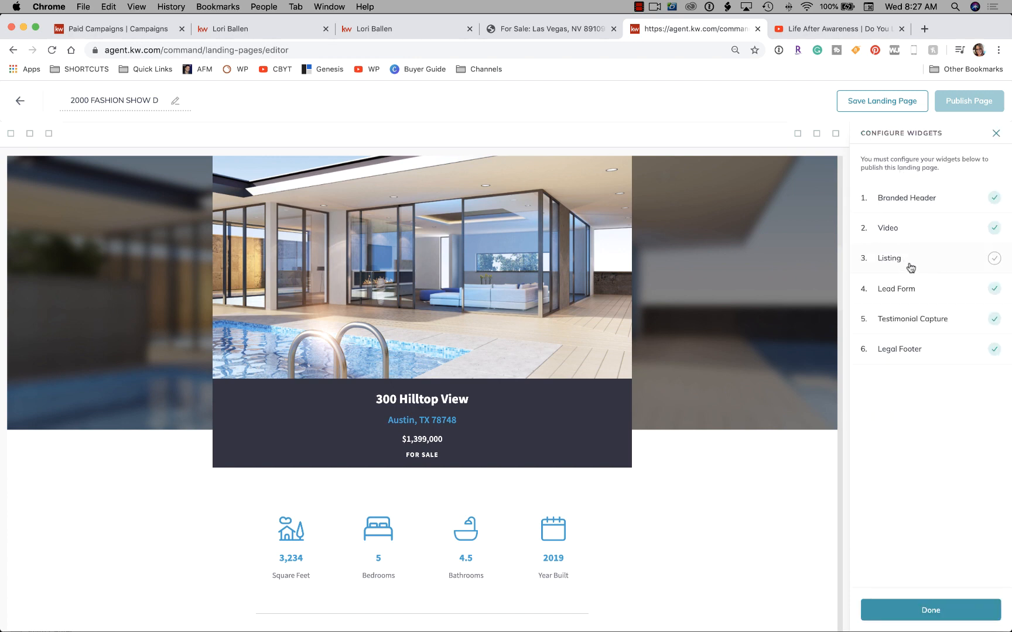
click(890, 259)
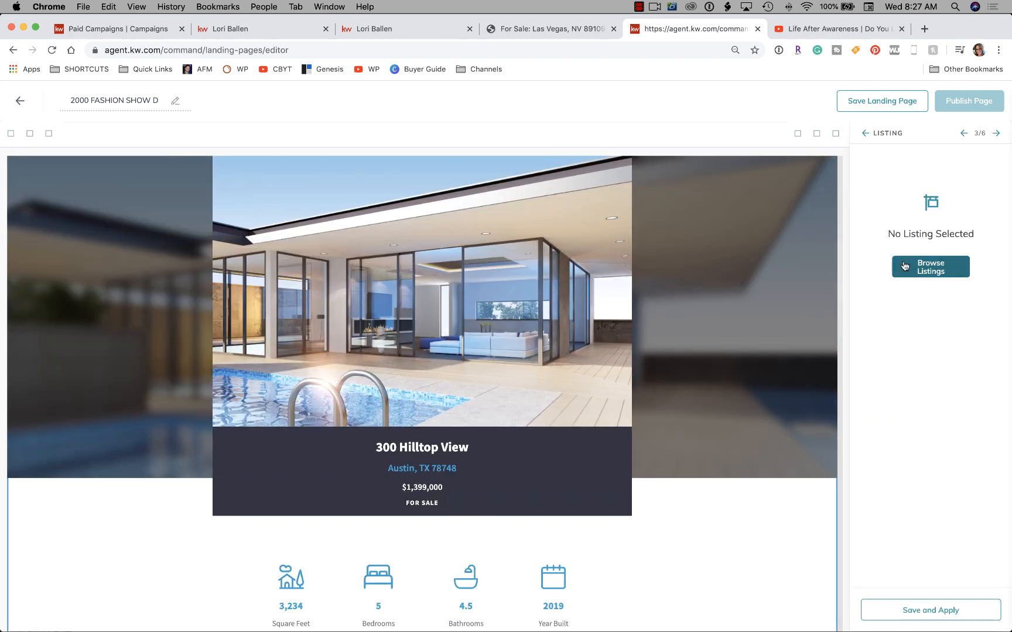
Search listings by property address for '2000 fashion show' and review the results.
click(934, 272)
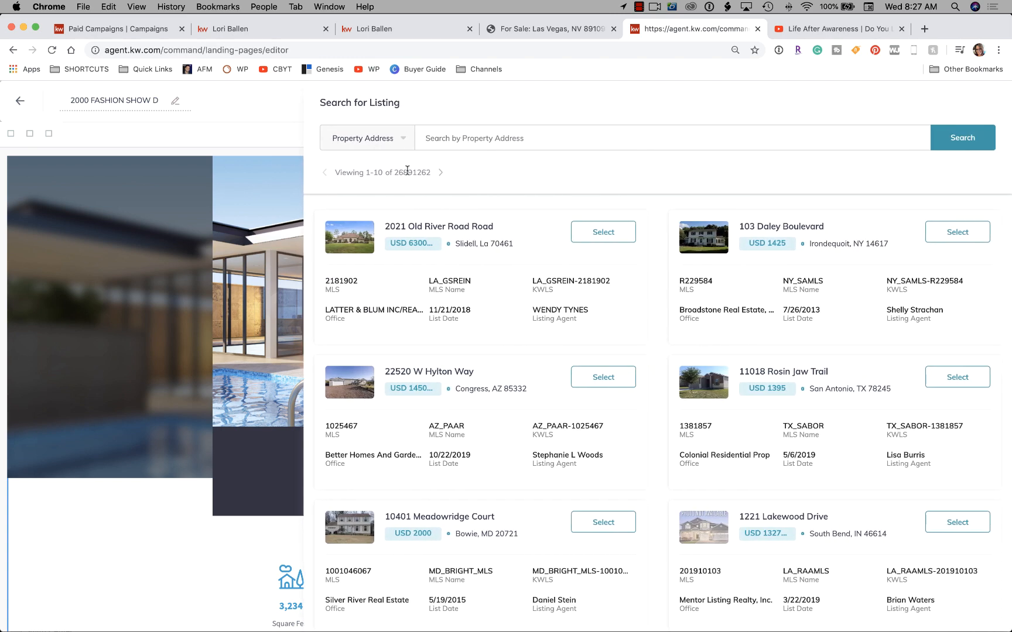
click(469, 137)
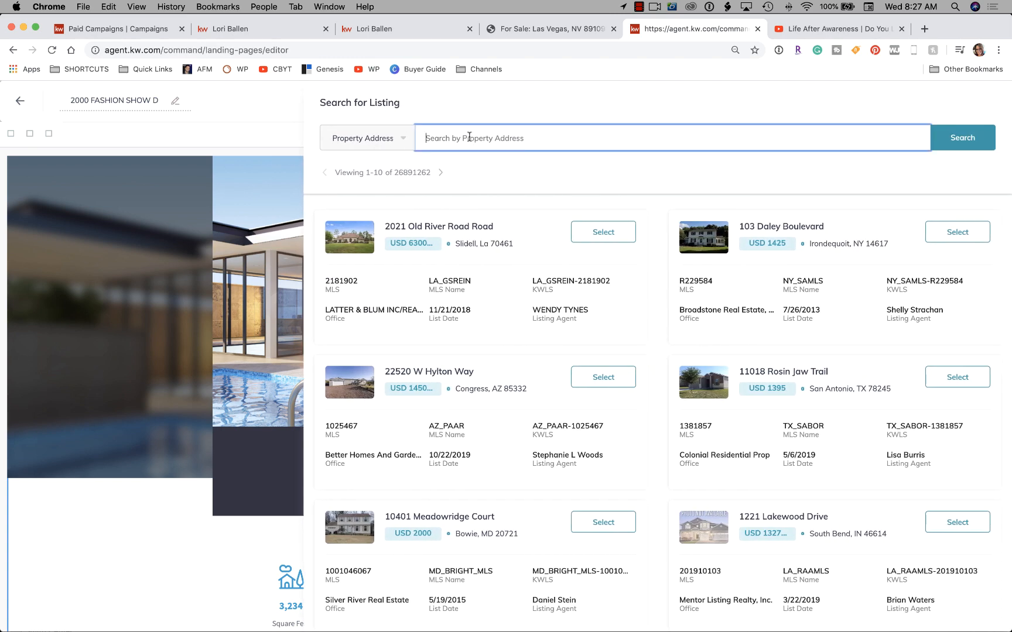
click(576, 31)
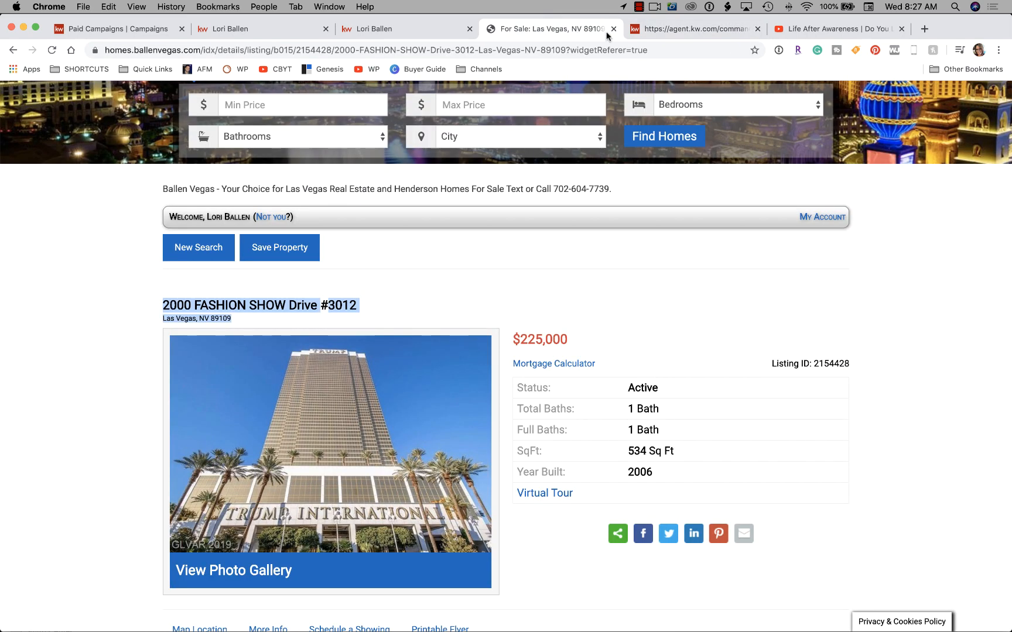
click(664, 30)
text(2)
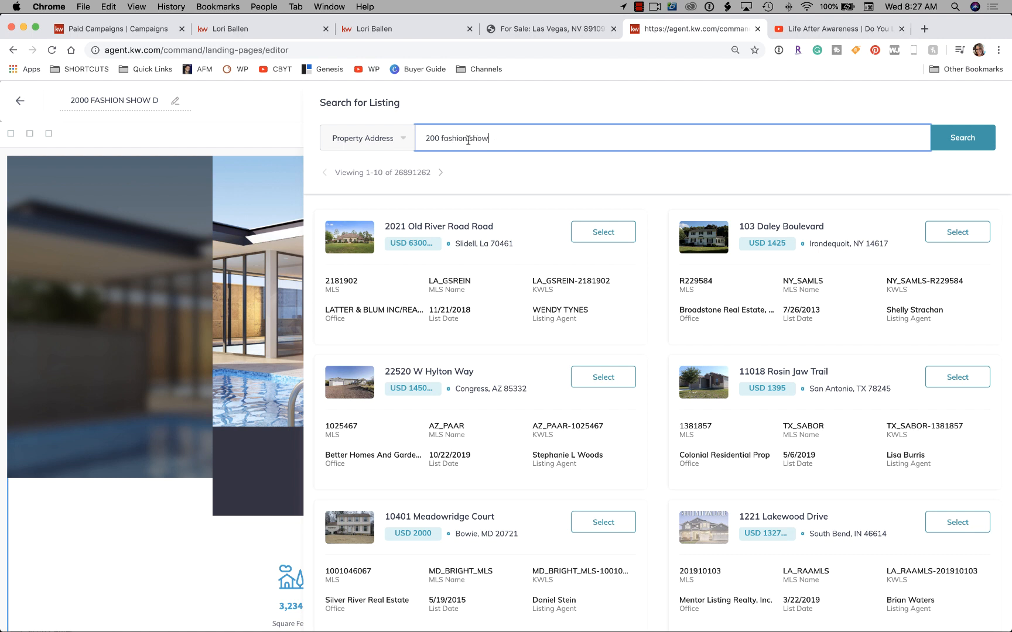
text(0)
key(Return)
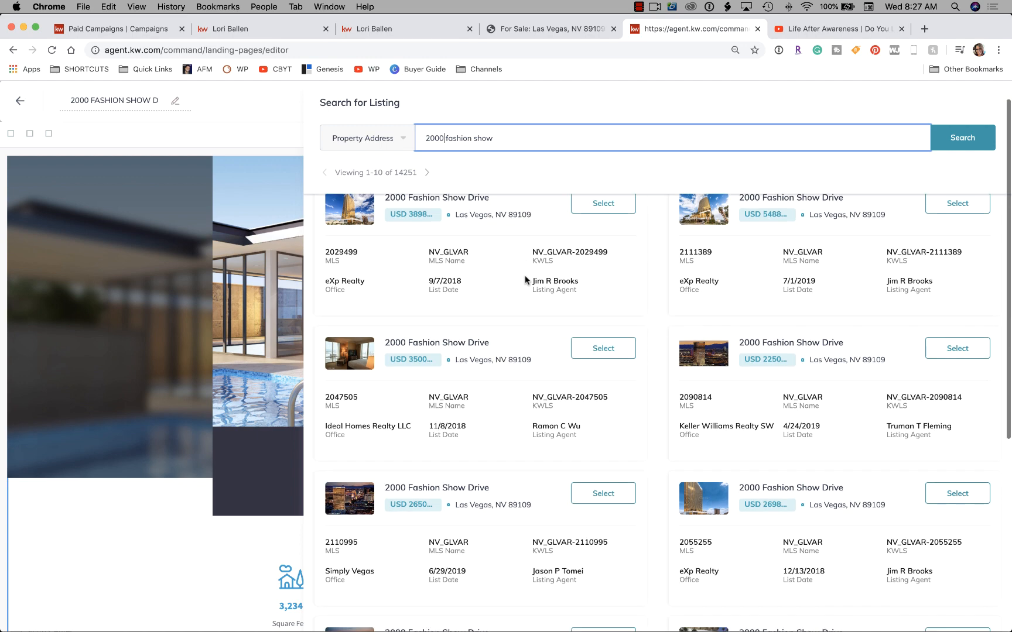
scroll(525, 277, down, 2)
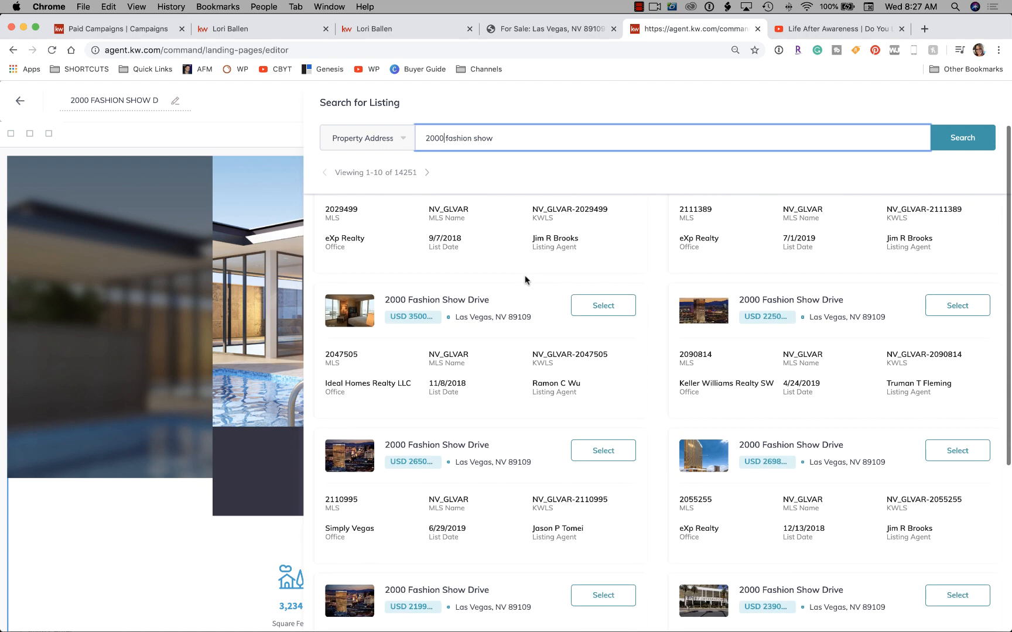
scroll(525, 280, down, 3)
scroll(525, 280, down, 4)
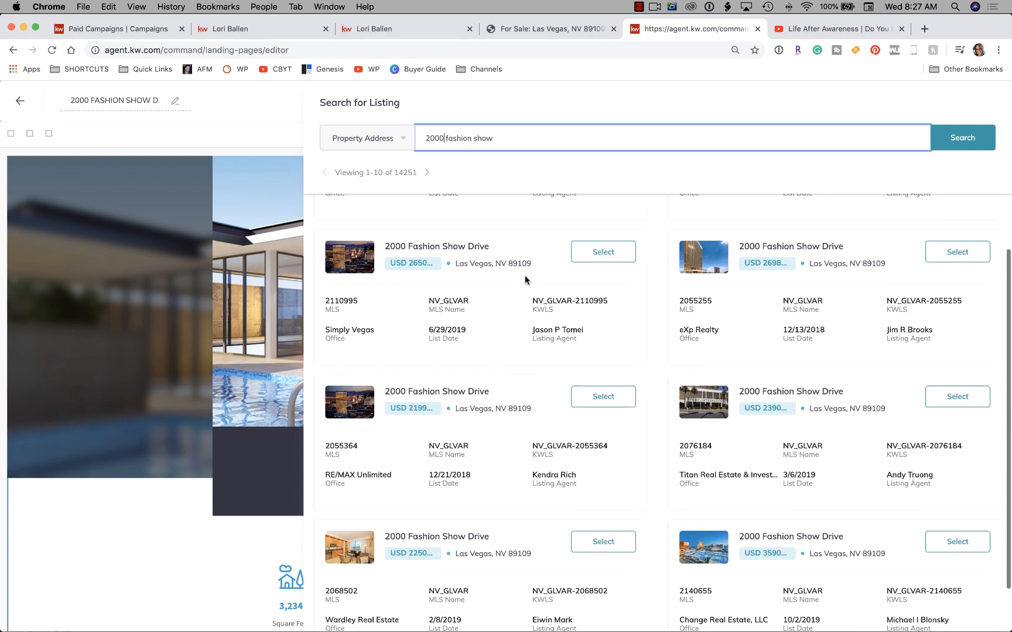
scroll(525, 280, up, 9)
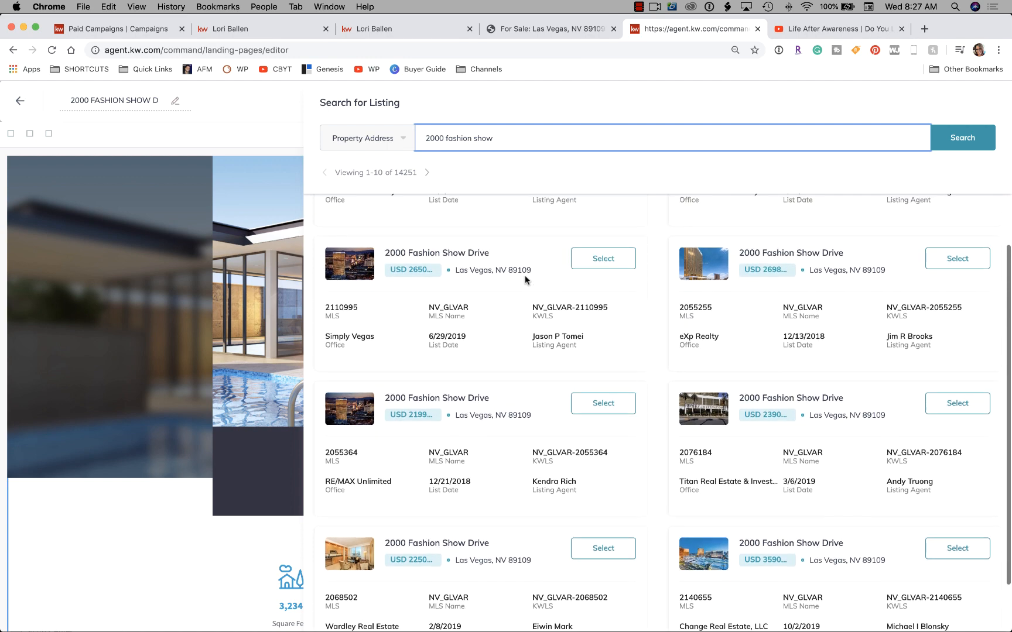
Switch the listing search type from Property Address to MLS Number.
click(445, 139)
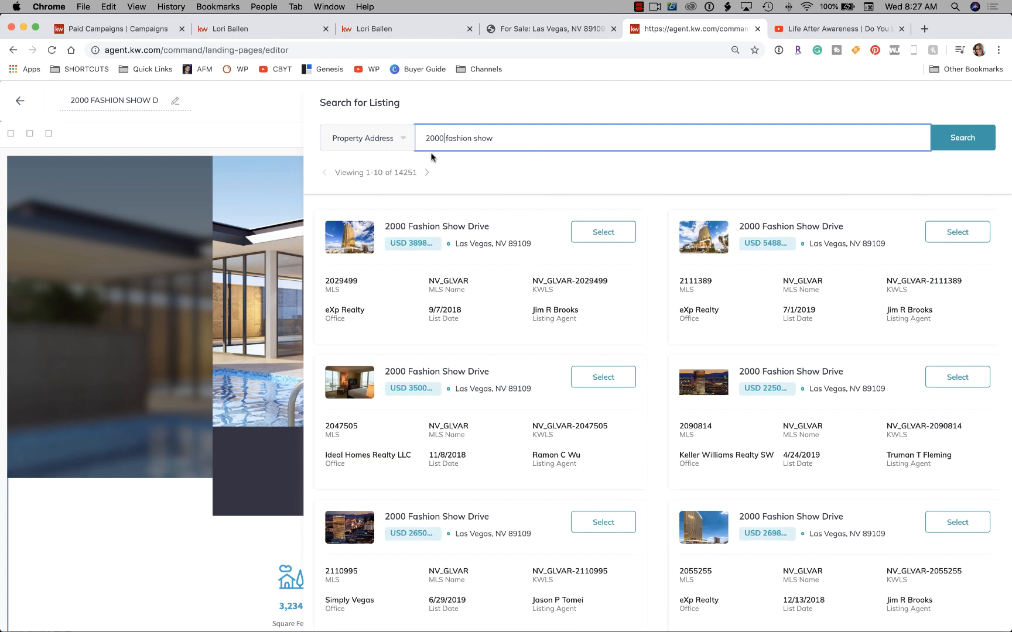
click(379, 138)
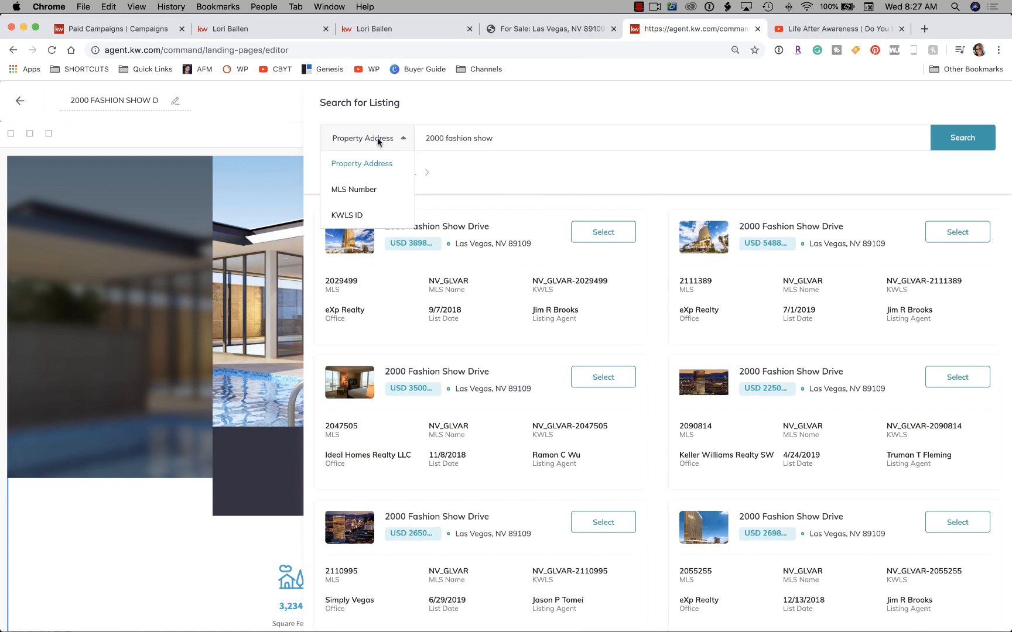
click(374, 191)
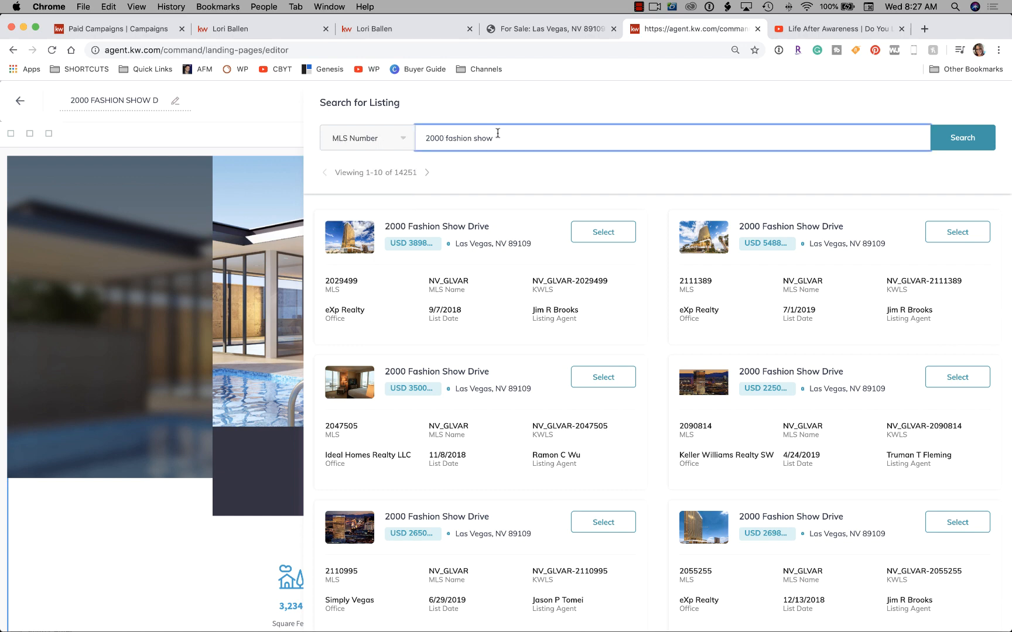
Copy Listing ID 2154428 from the Ballen Vegas page and select the old search text in KW Command.
click(555, 31)
scroll(786, 262, down, 5)
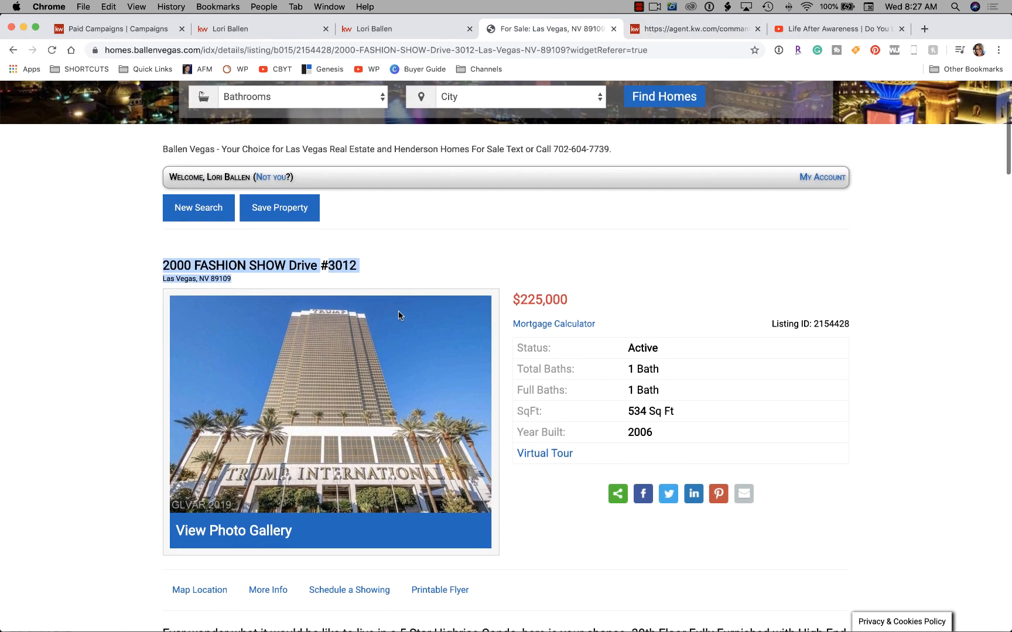
mouse_move(854, 231)
mouse_down()
mouse_move(815, 233)
mouse_move(841, 232)
mouse_up()
click(816, 232)
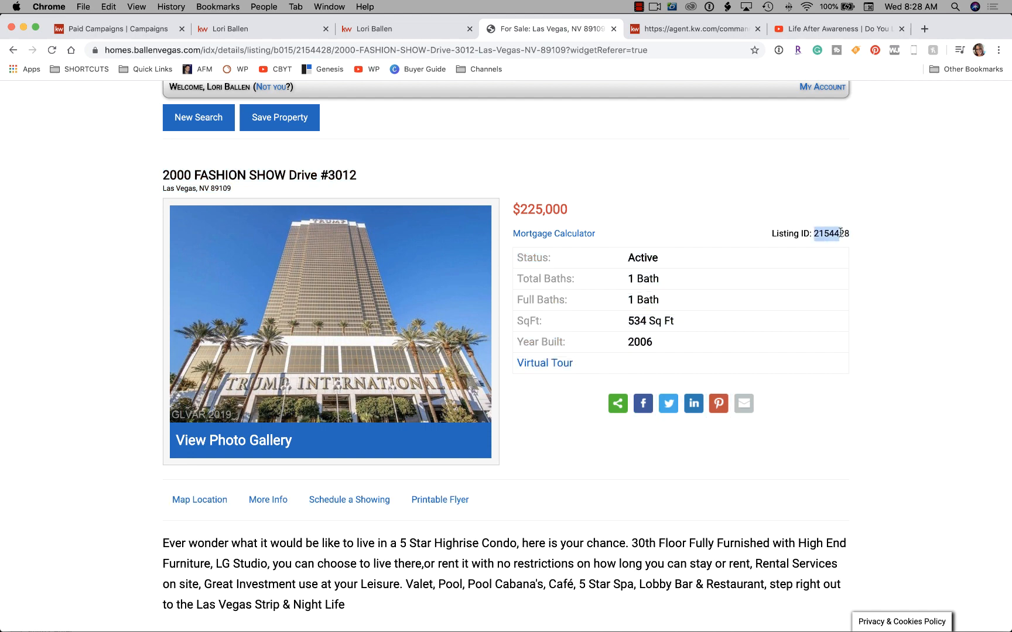
click(680, 29)
drag(498, 137, 420, 136)
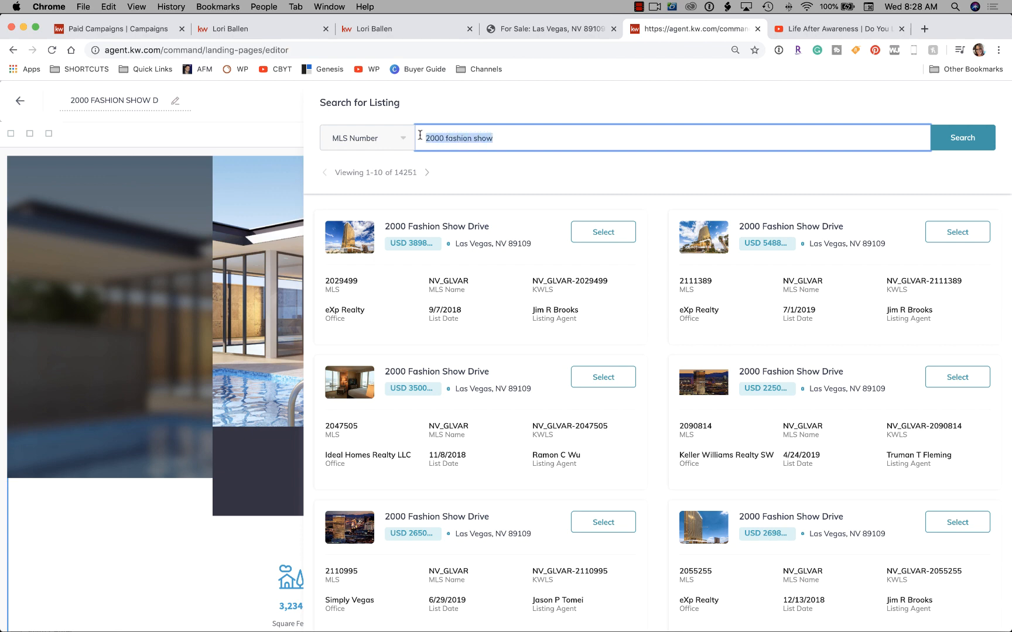
text(2154428)
click(944, 131)
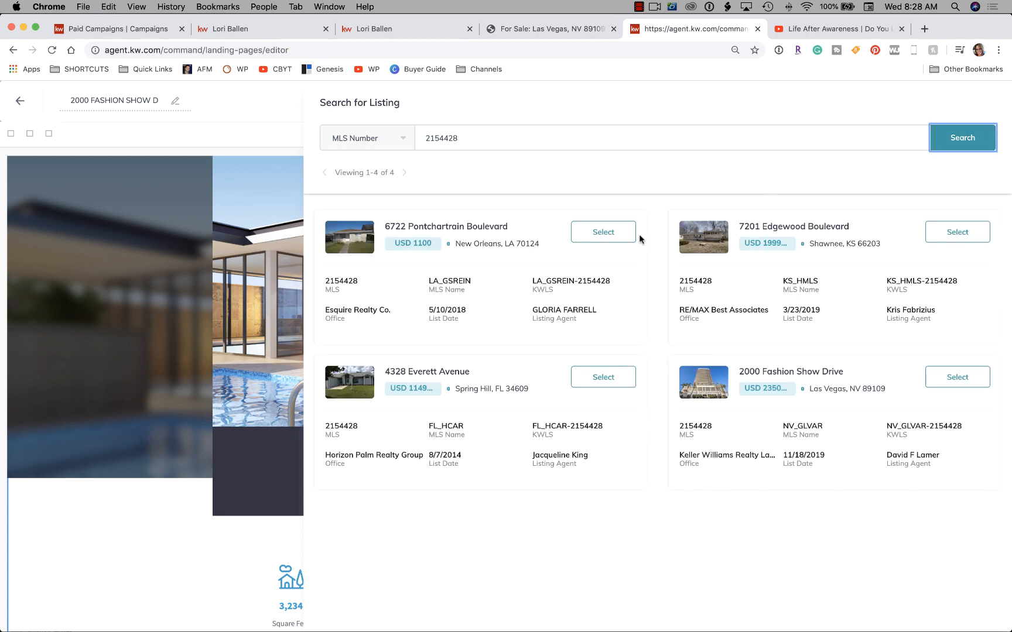
click(961, 379)
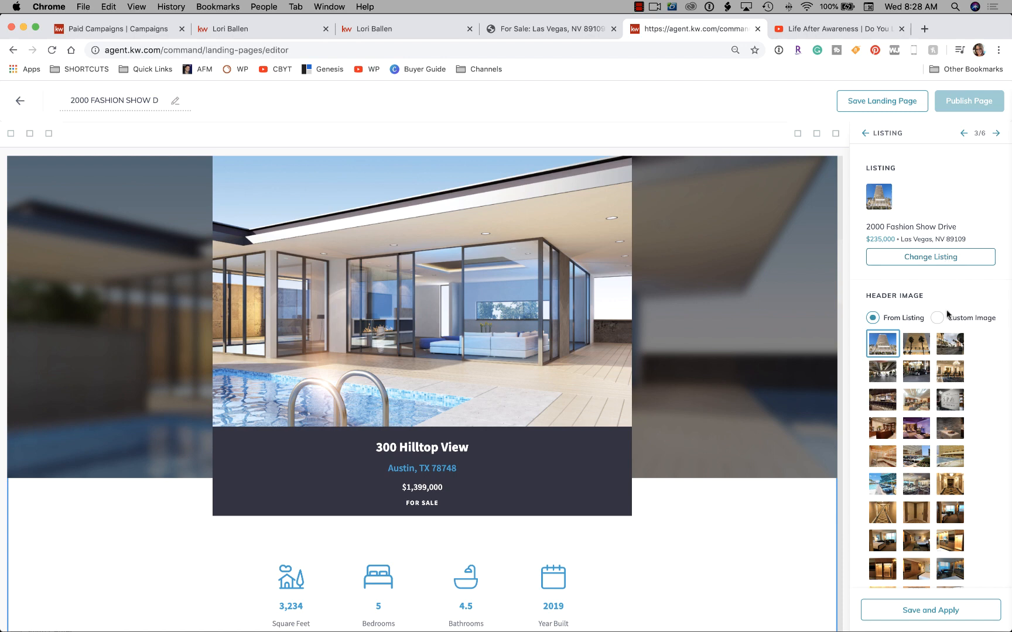
scroll(935, 451, down, 1)
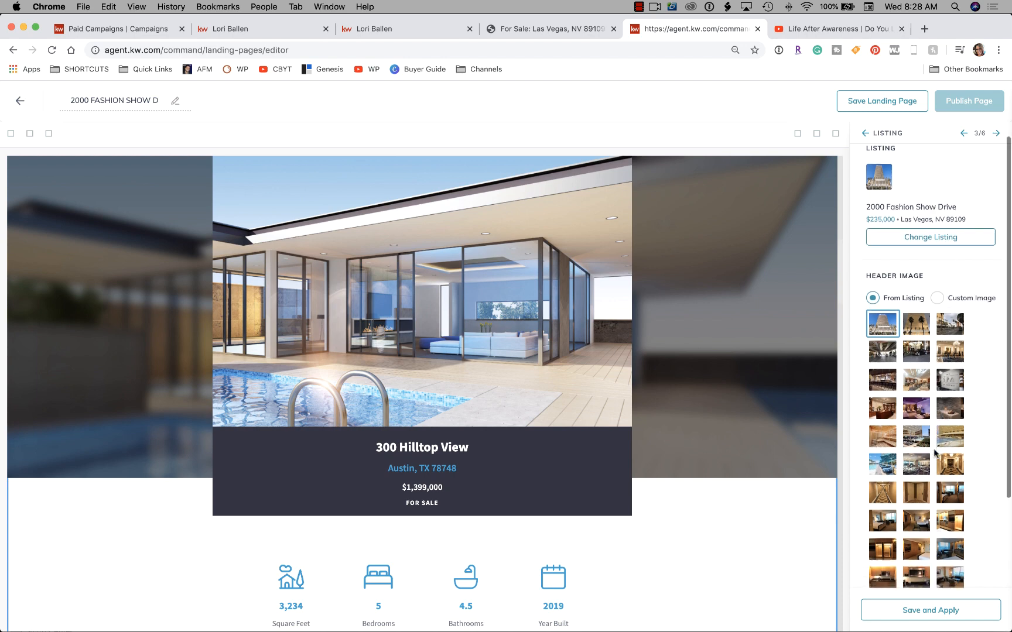
scroll(933, 448, down, 4)
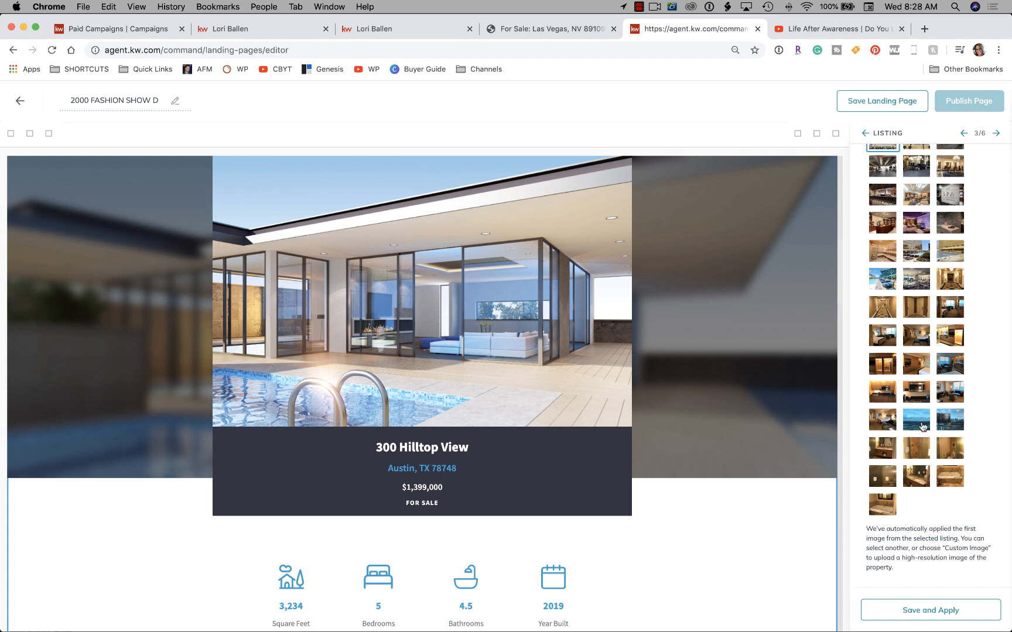
Use the tower exterior photo as the listing header image and save and apply.
click(921, 424)
click(948, 420)
scroll(935, 317, up, 3)
scroll(936, 317, down, 1)
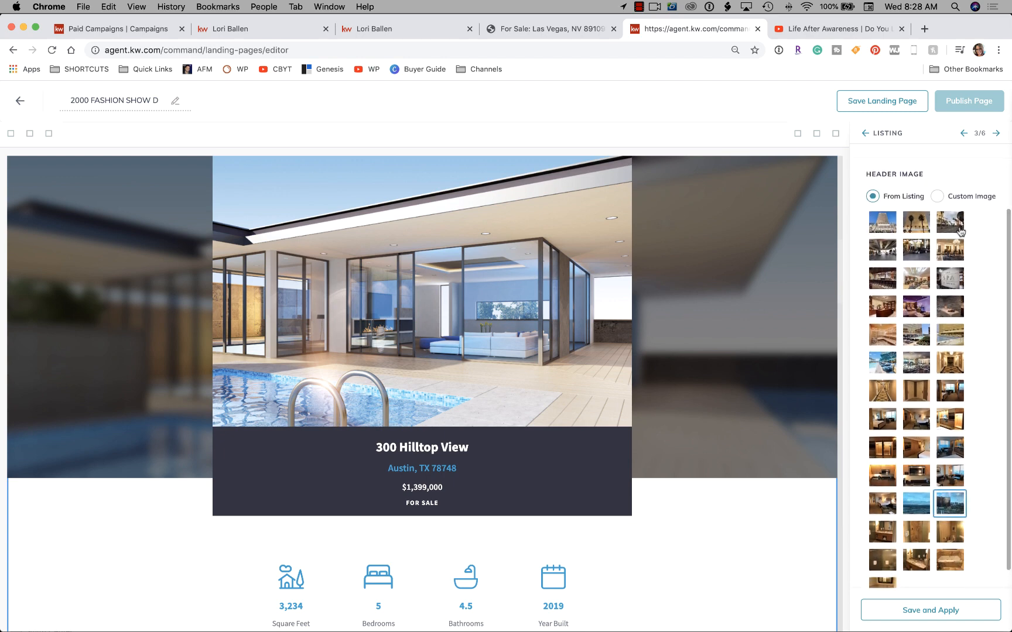
click(887, 228)
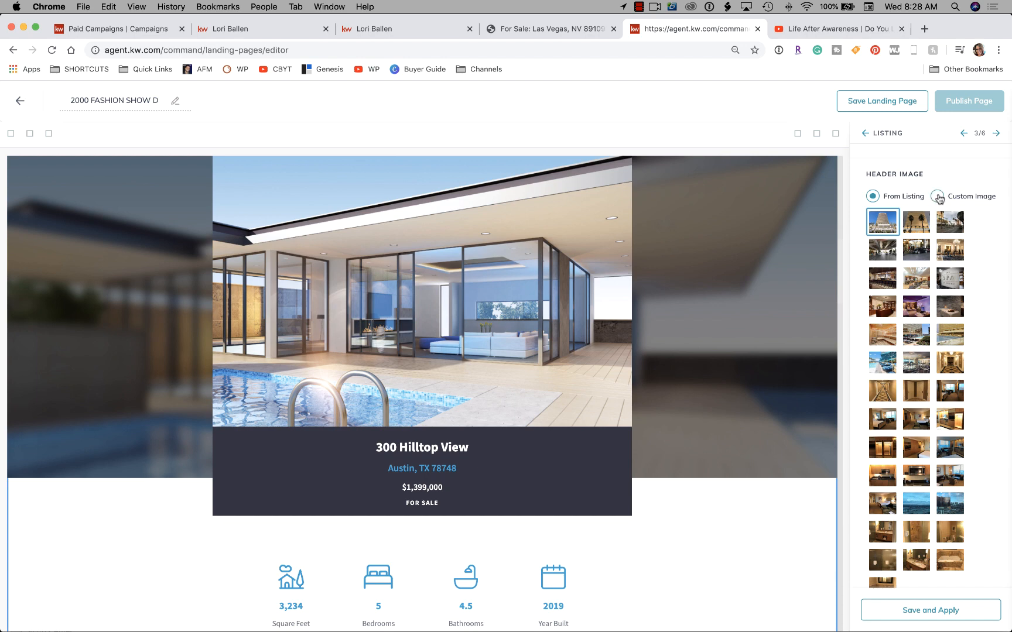
scroll(936, 318, down, 5)
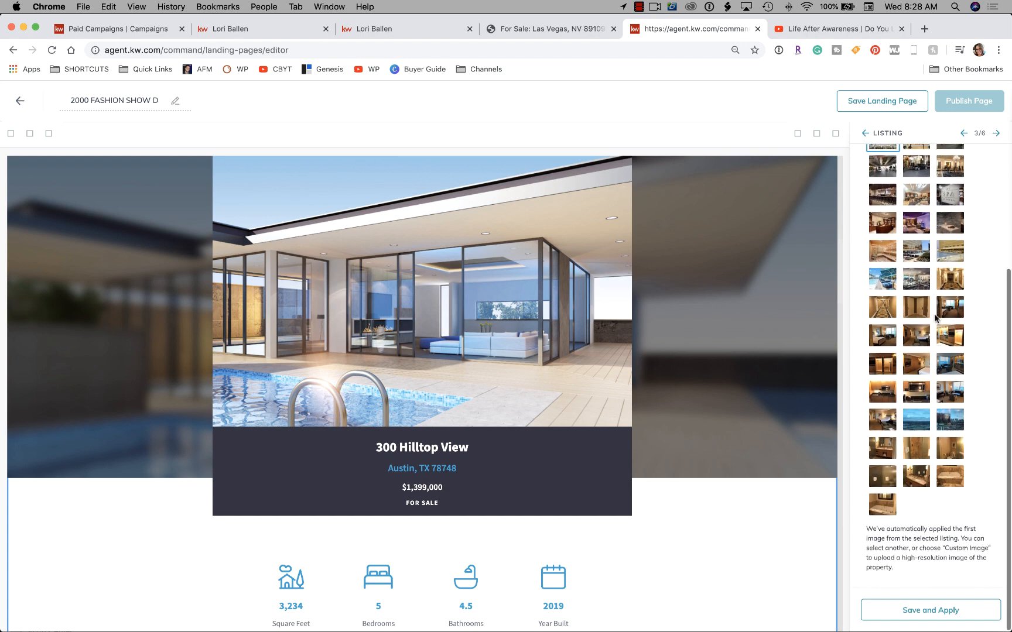
click(940, 613)
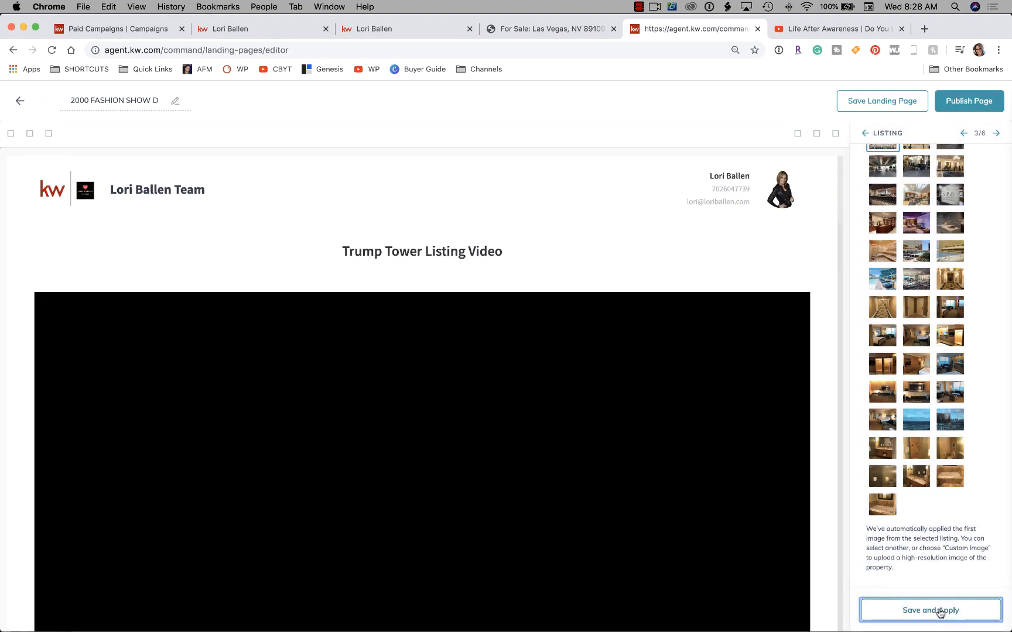
scroll(679, 468, down, 8)
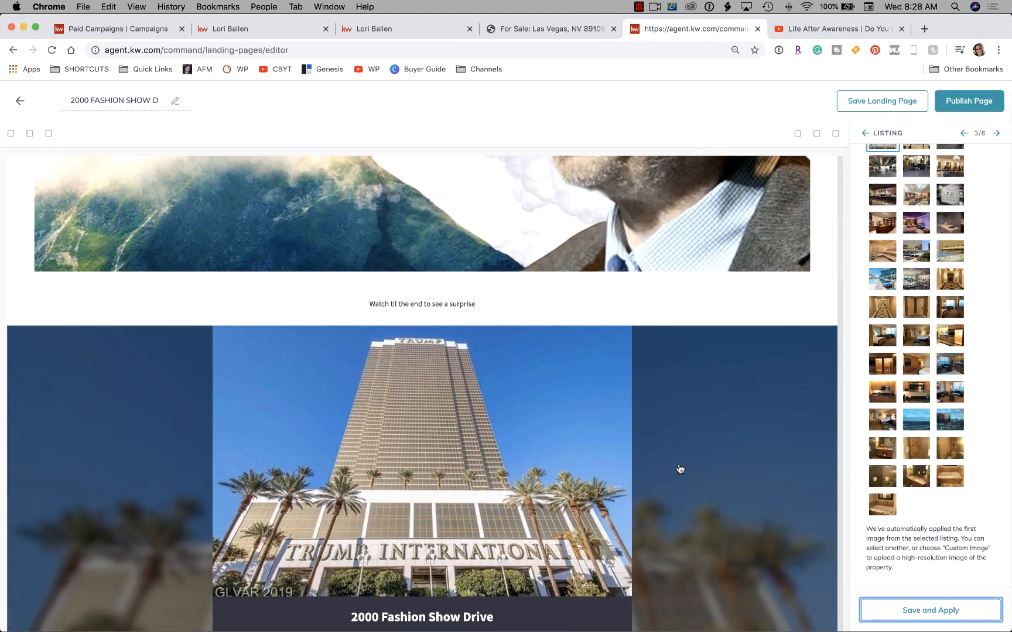
scroll(679, 469, down, 4)
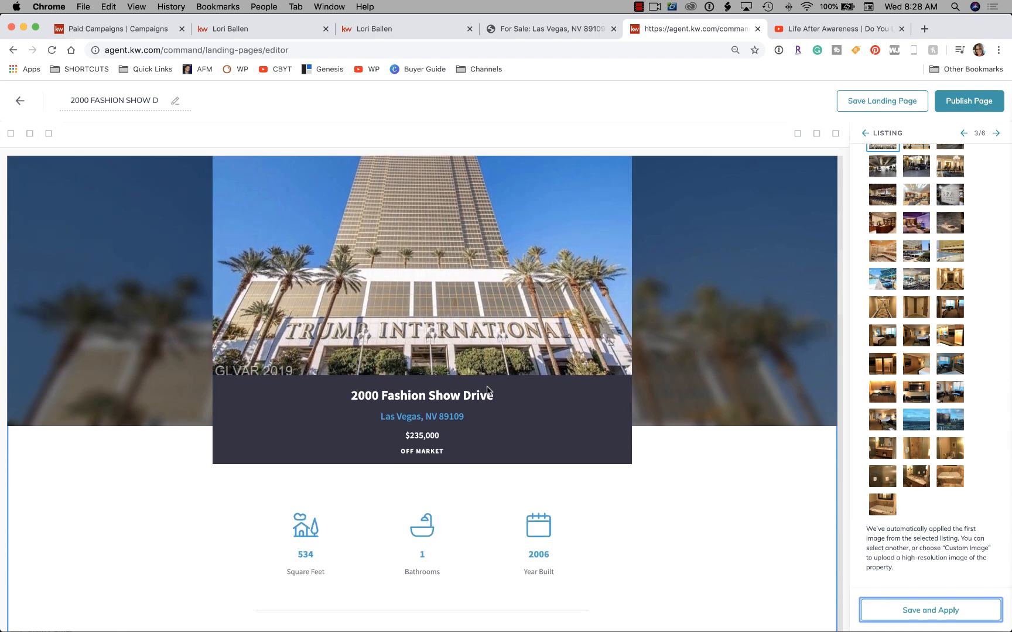
scroll(532, 410, down, 4)
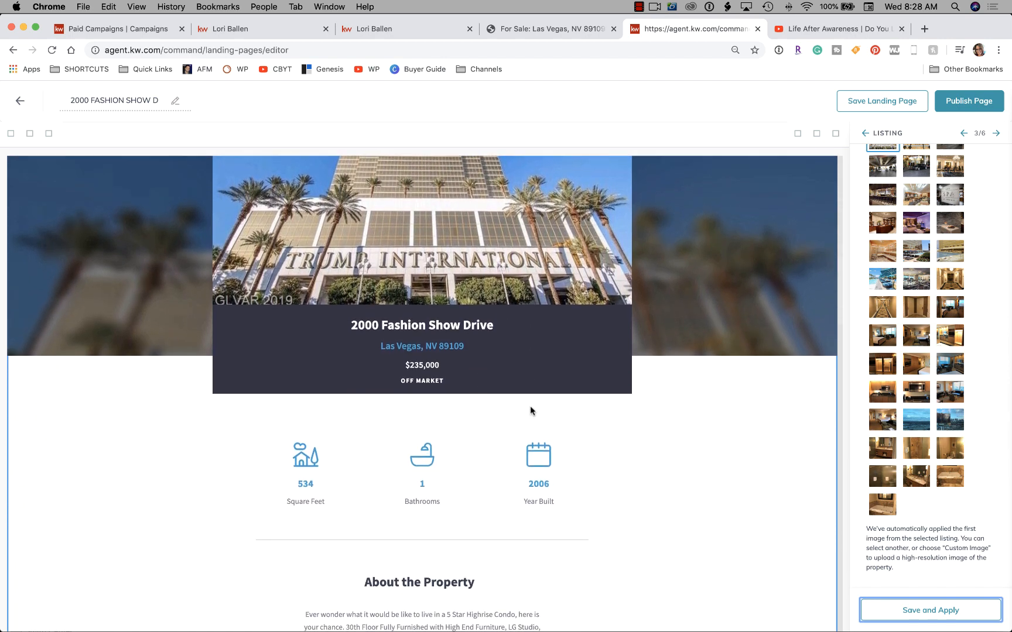
scroll(530, 405, down, 3)
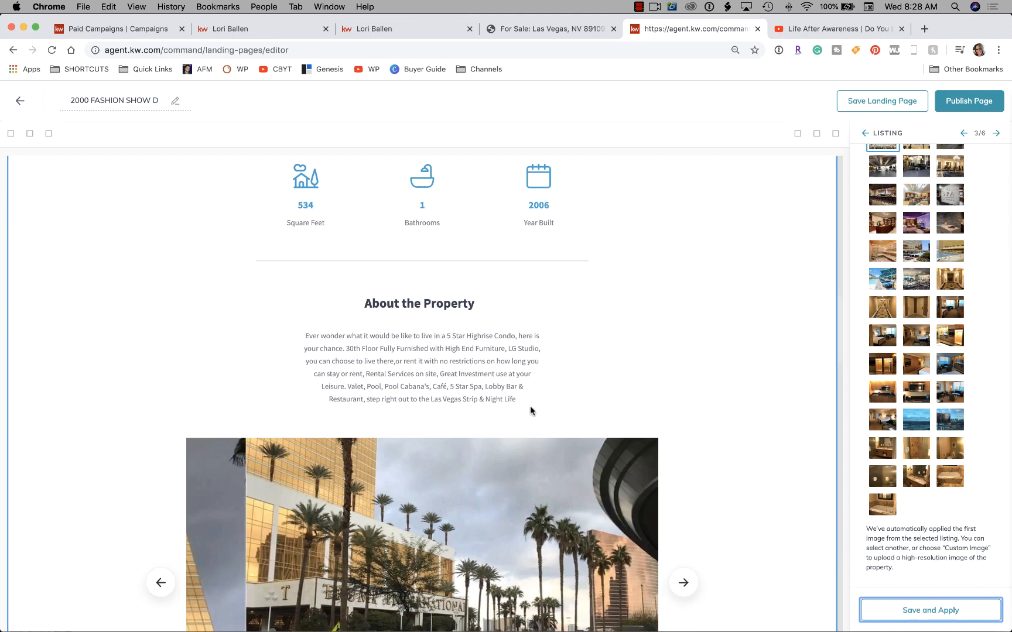
scroll(530, 406, up, 3)
scroll(530, 408, up, 2)
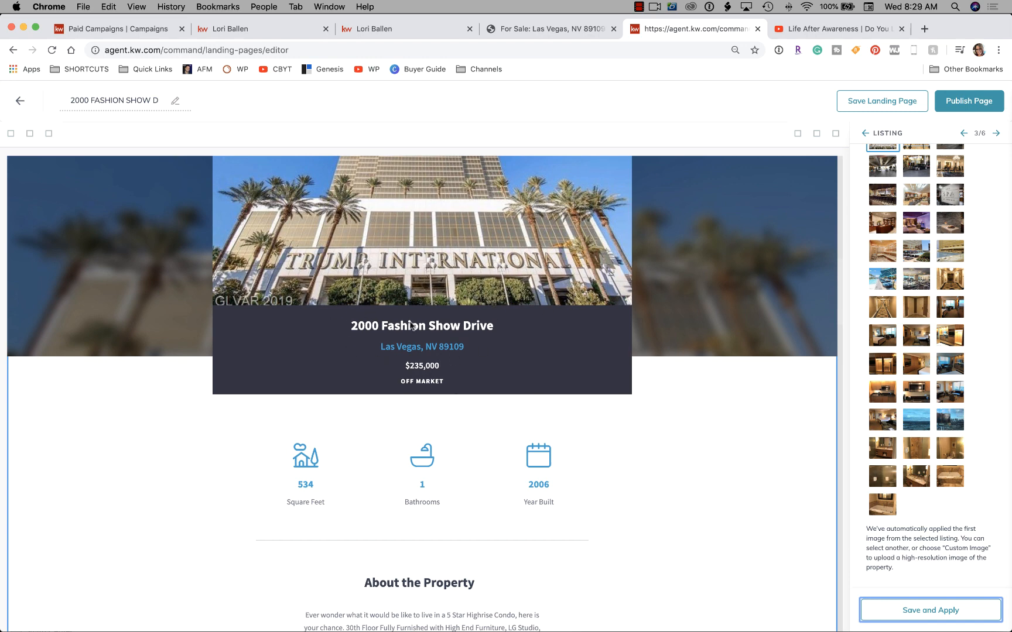
scroll(474, 357, down, 7)
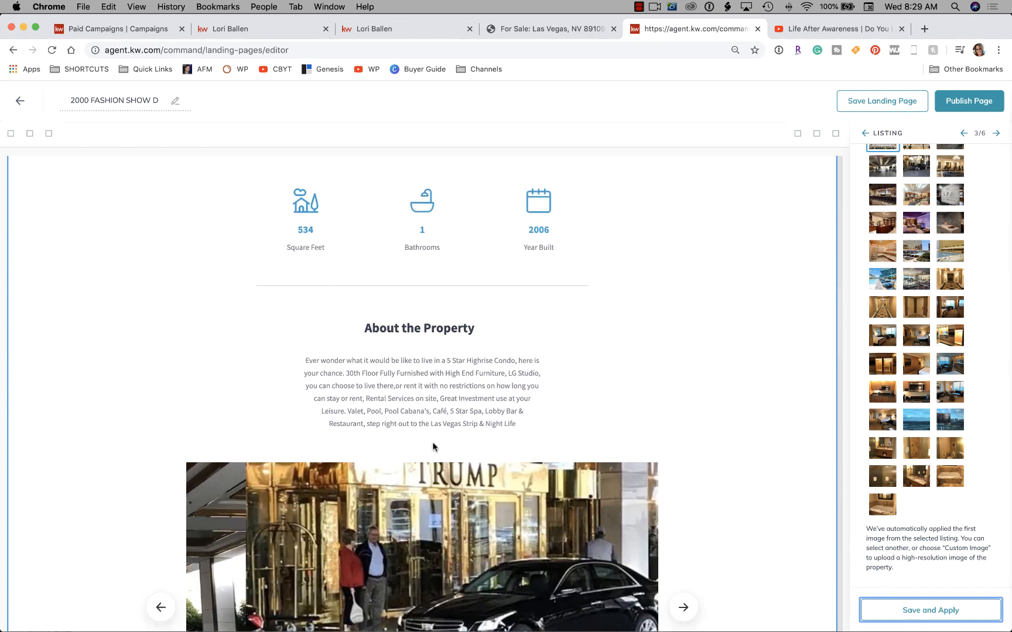
scroll(433, 446, down, 3)
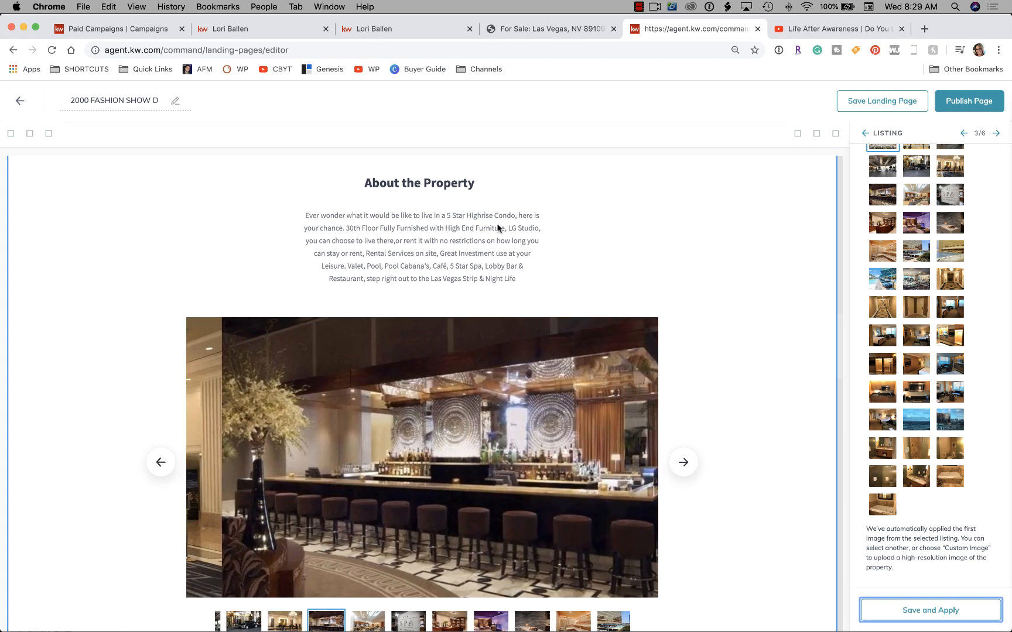
scroll(436, 295, down, 3)
scroll(427, 226, down, 2)
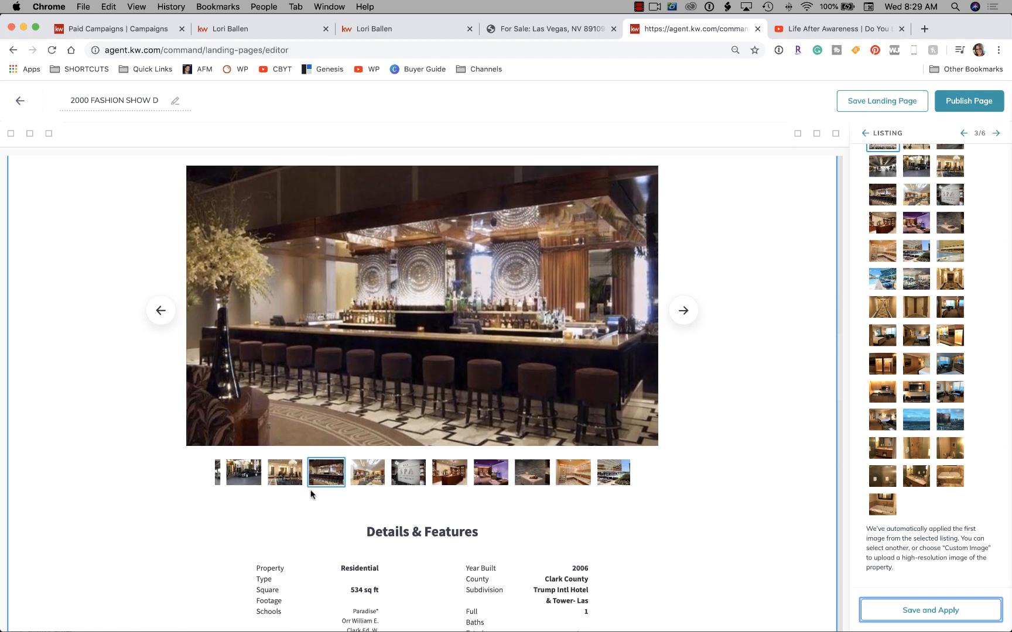
click(690, 313)
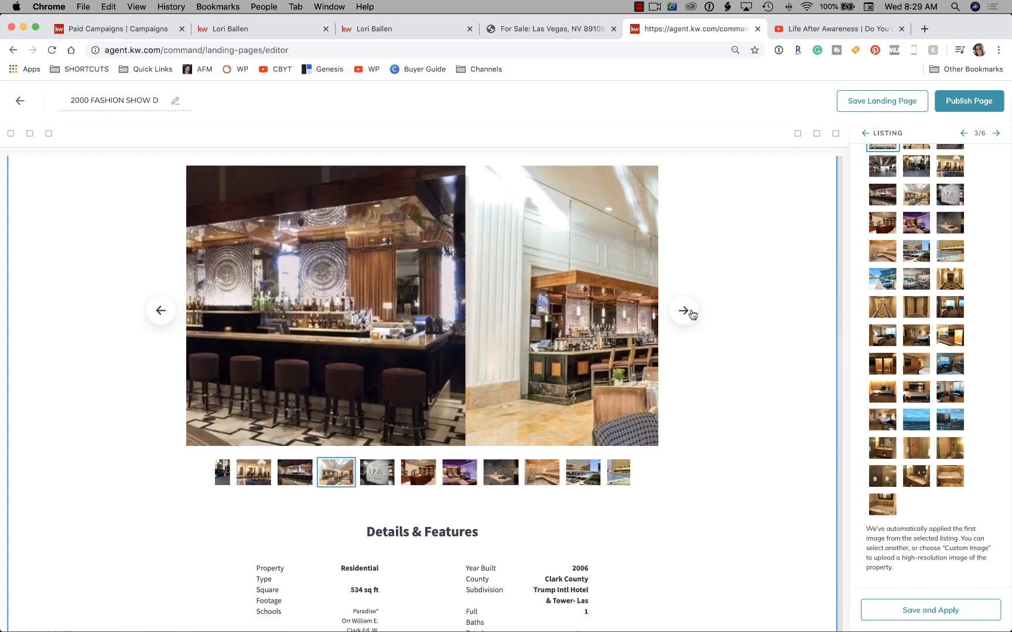
click(690, 314)
click(689, 313)
click(683, 311)
click(684, 311)
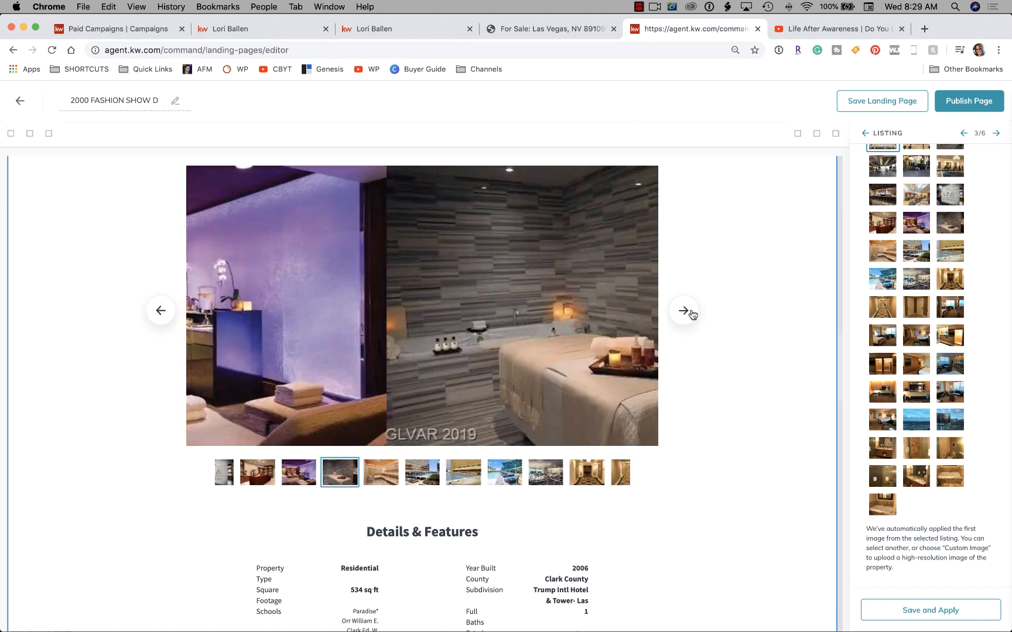
scroll(691, 314, down, 8)
scroll(691, 314, down, 5)
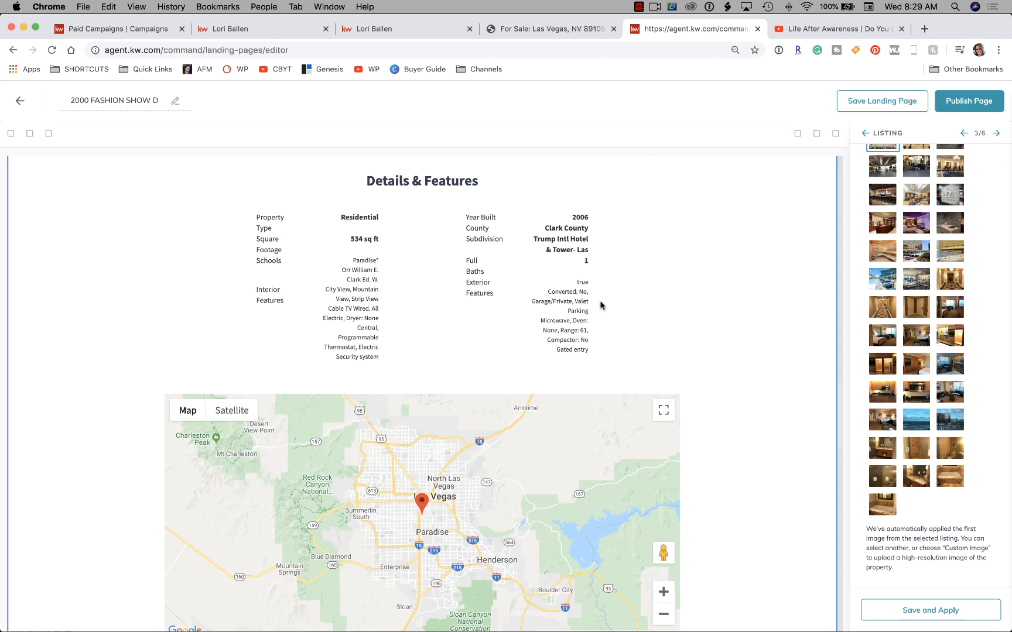
scroll(669, 296, down, 8)
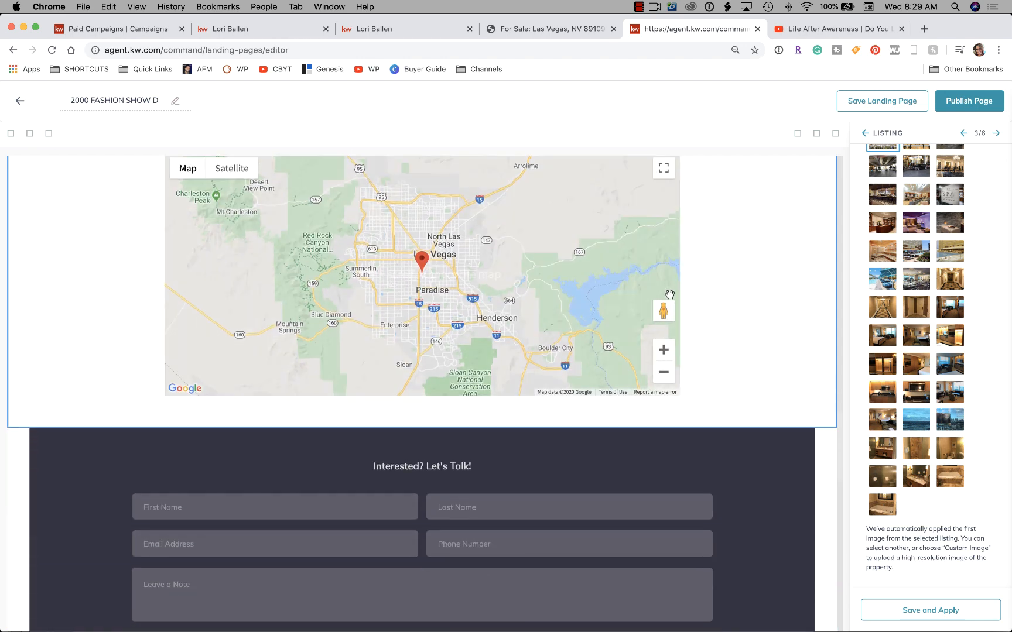
scroll(669, 295, down, 1)
scroll(800, 282, down, 20)
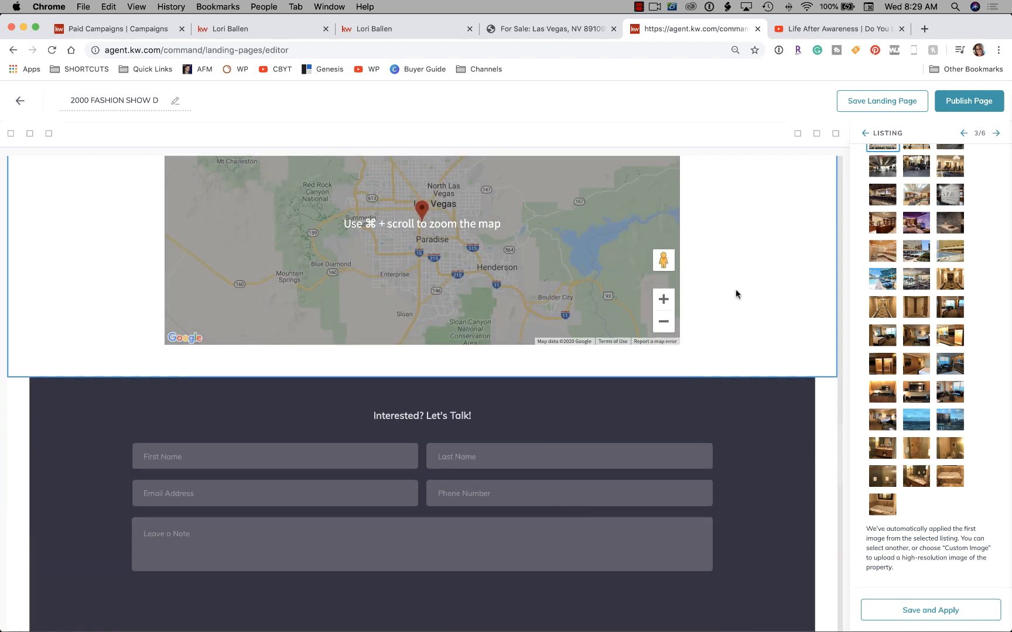
scroll(736, 293, up, 20)
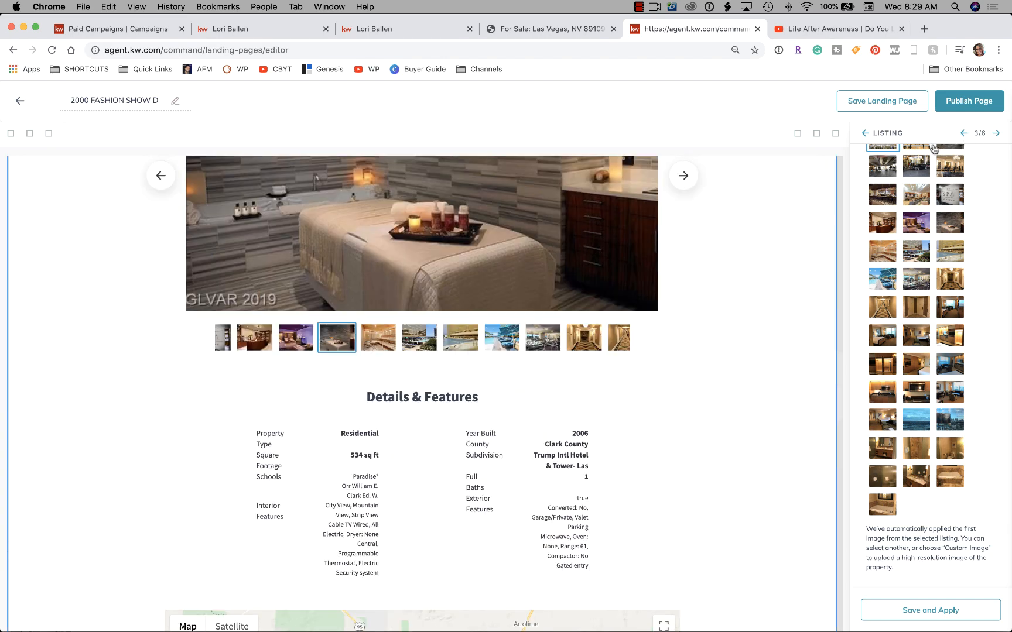
Open the Legal Footer widget settings from the widget list and review the page.
click(865, 134)
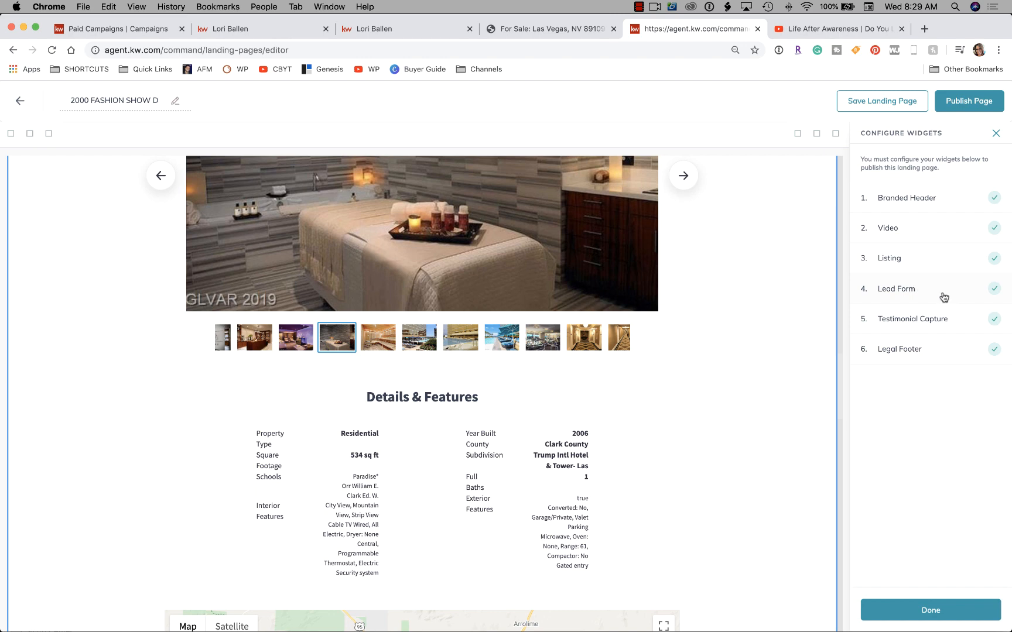
click(920, 348)
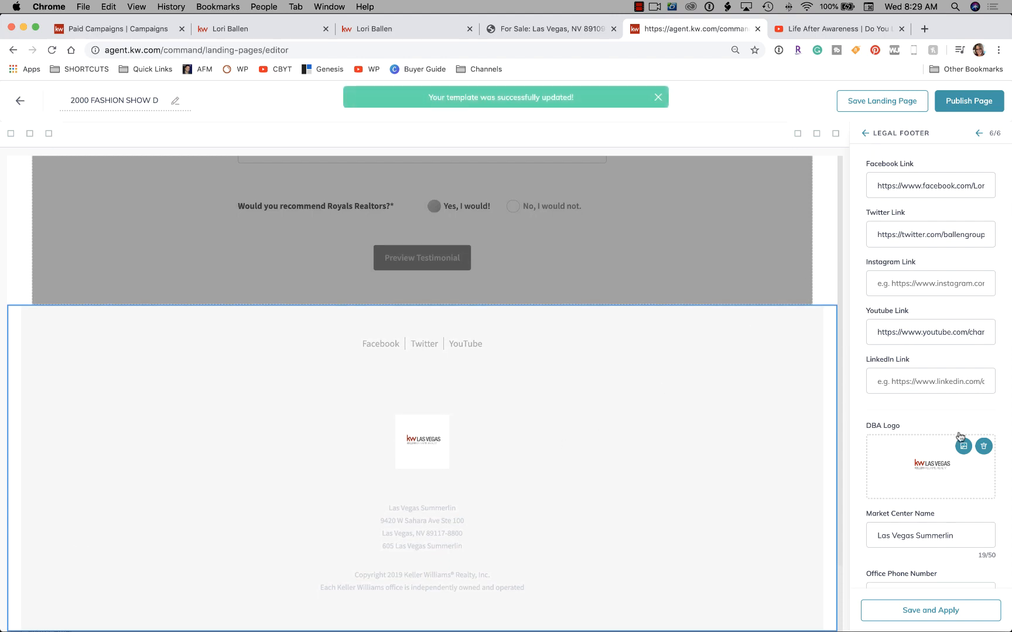
scroll(960, 437, down, 8)
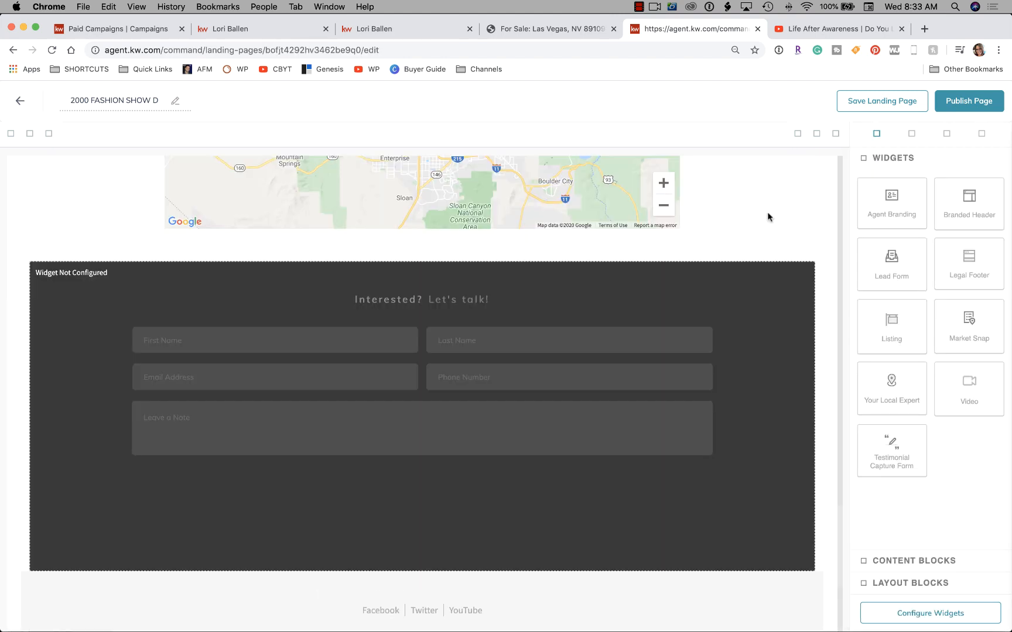
scroll(768, 217, down, 5)
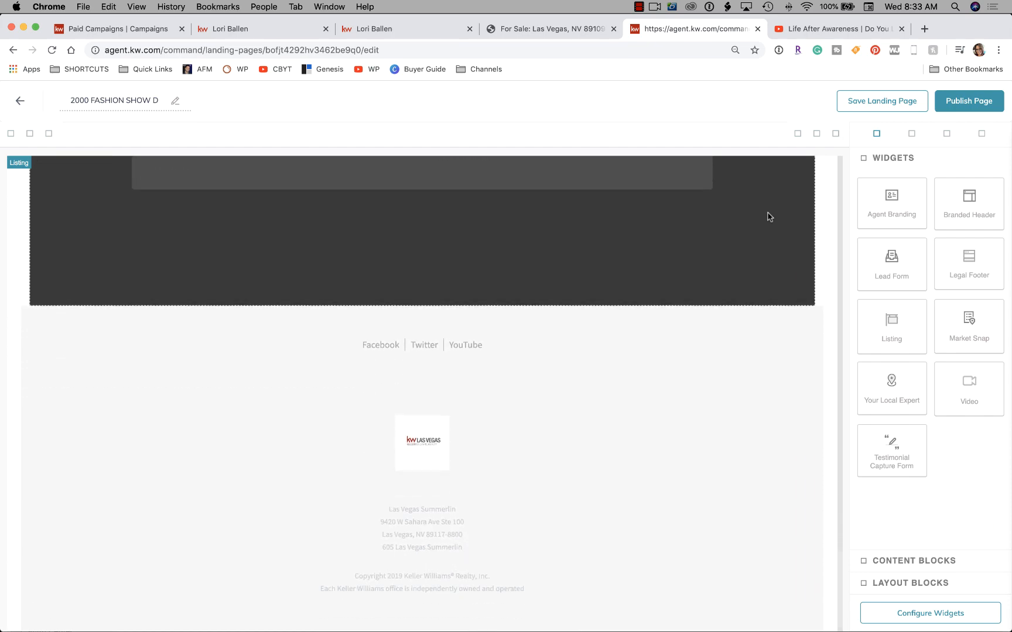
scroll(767, 217, up, 8)
scroll(768, 216, up, 7)
scroll(768, 217, down, 9)
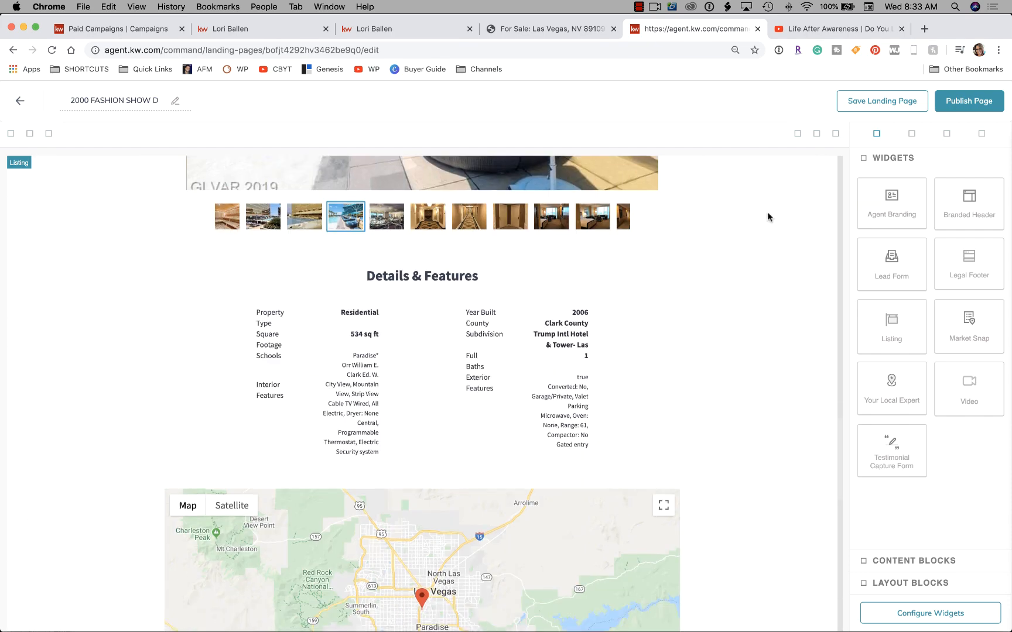
scroll(767, 217, down, 4)
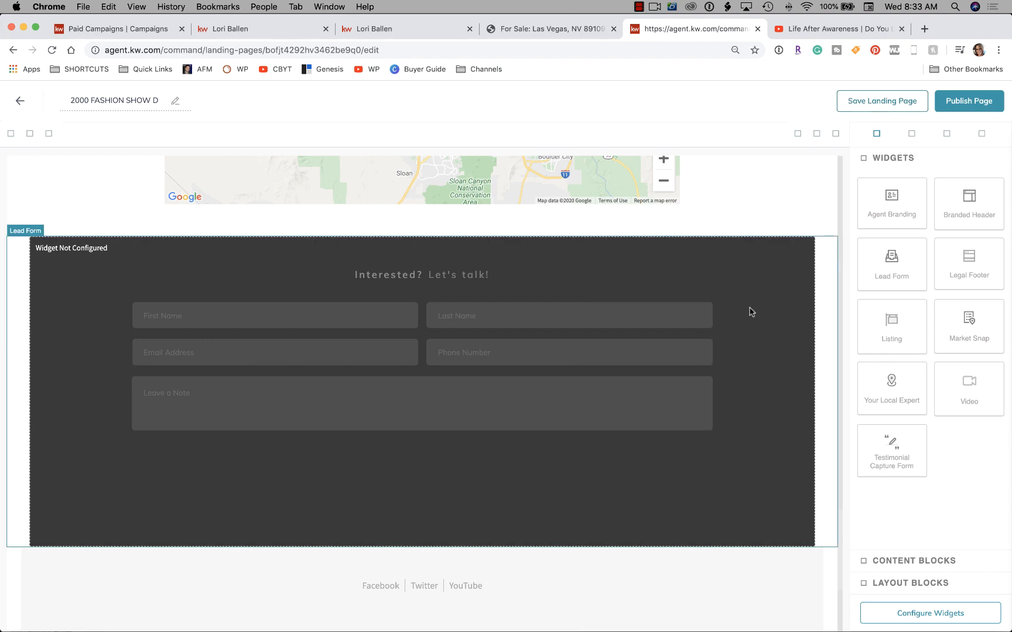
Delete the unconfigured lead form block and save the draft, confirming 'Yes, update it'.
click(768, 273)
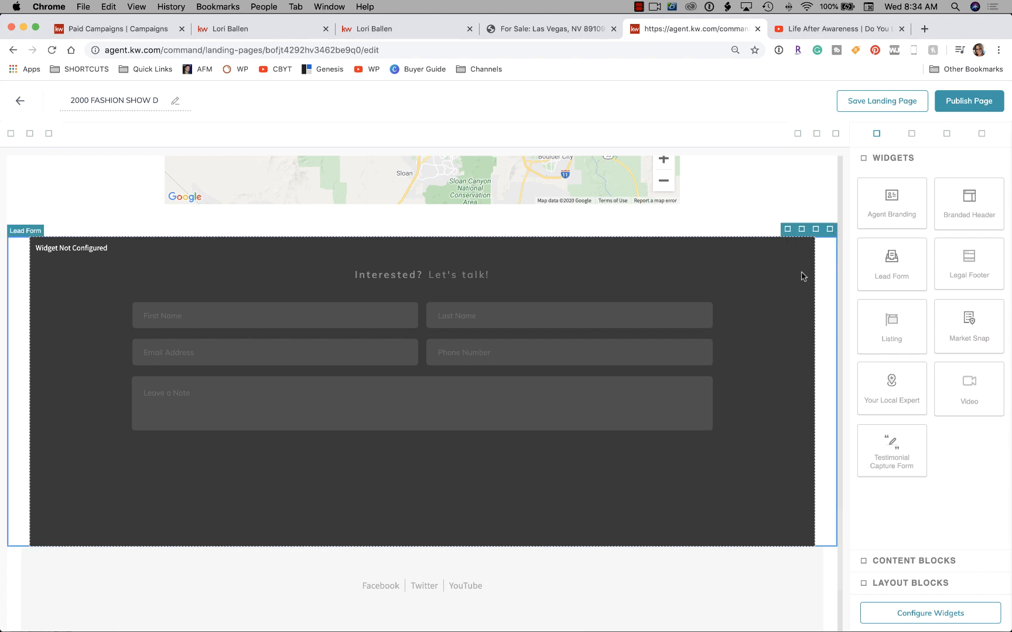
click(830, 229)
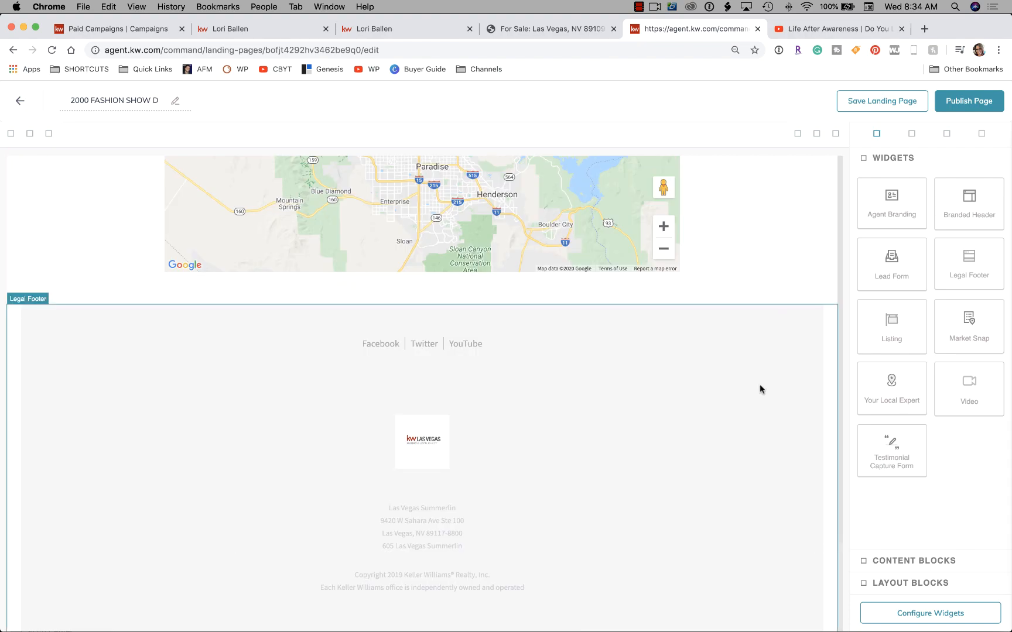
scroll(788, 287, up, 10)
scroll(789, 287, up, 10)
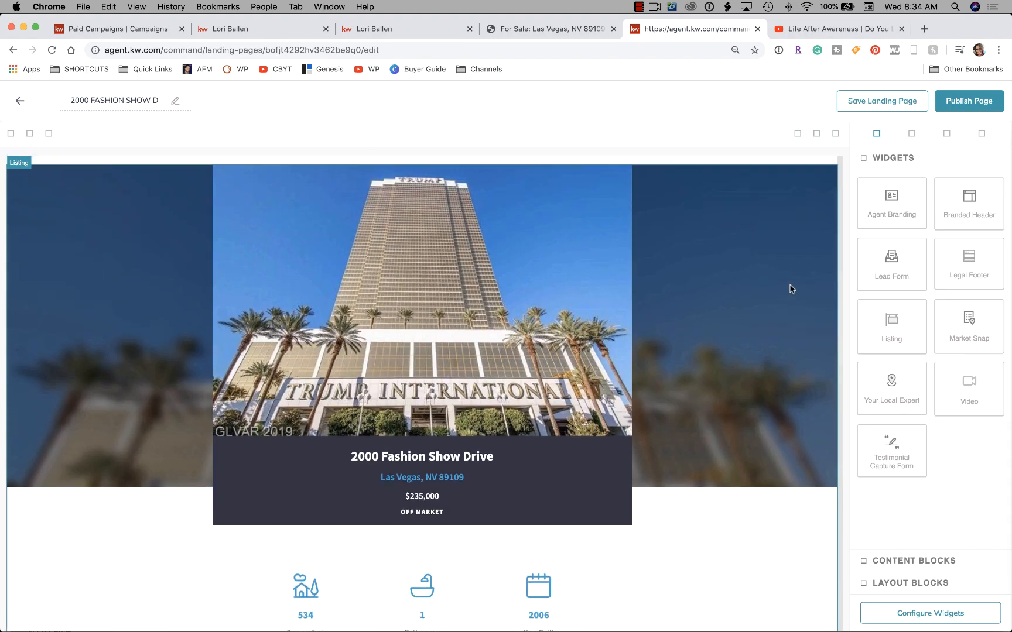
scroll(789, 287, down, 6)
scroll(789, 289, down, 10)
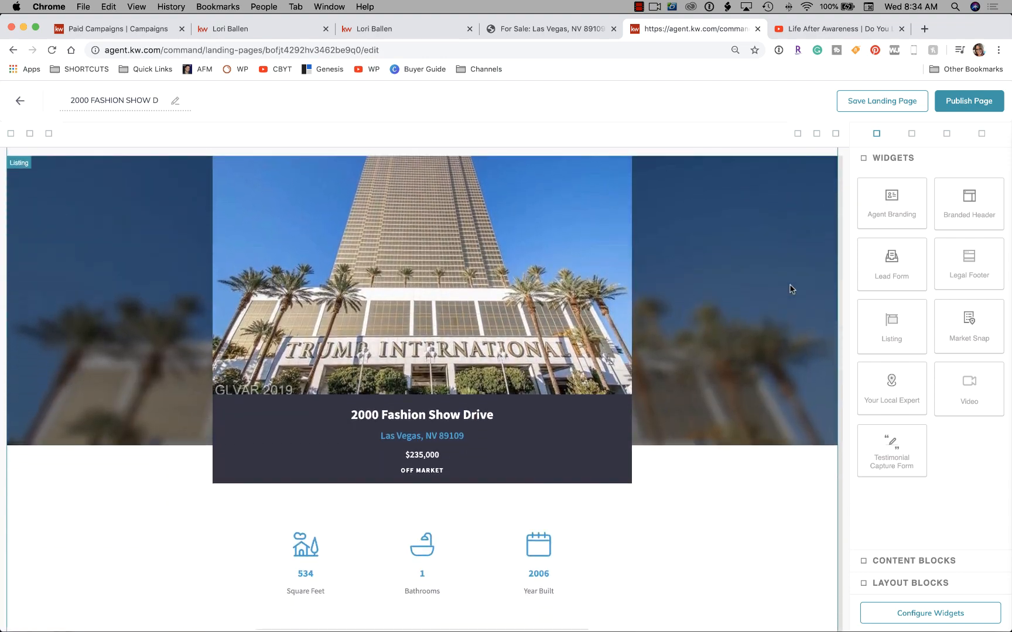
scroll(790, 289, down, 3)
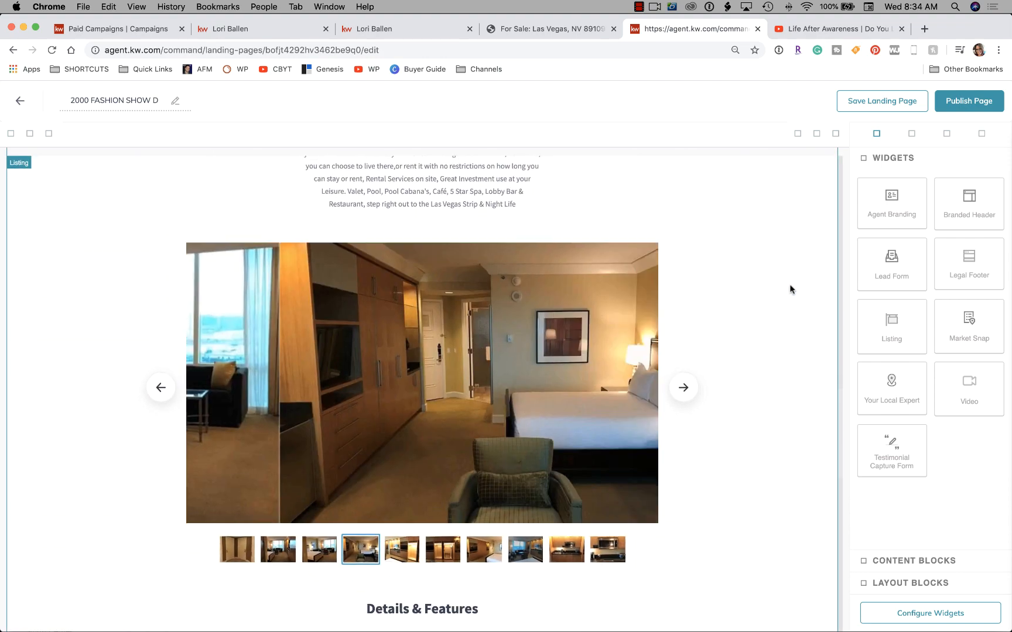
click(893, 107)
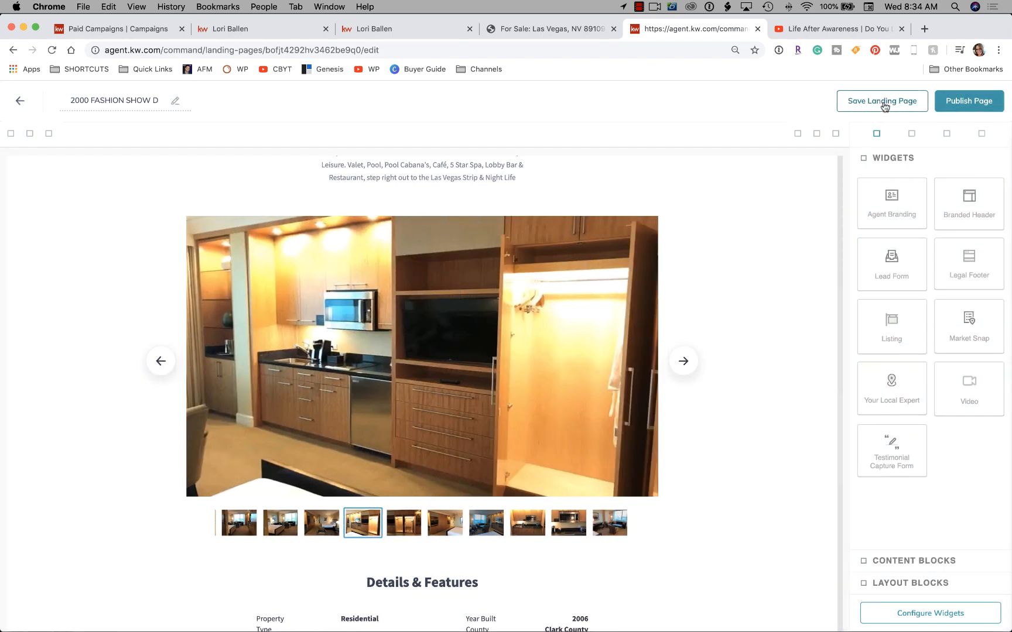
click(883, 102)
click(555, 426)
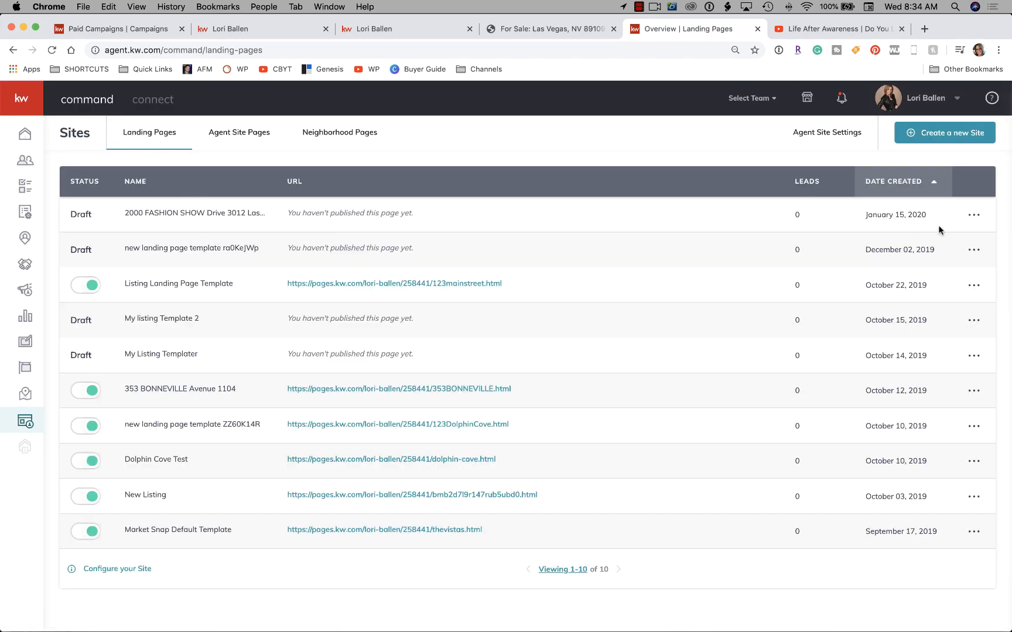
Reopen the 2000 Fashion Show draft via Edit and delete its Trump Tower listing video block.
click(974, 214)
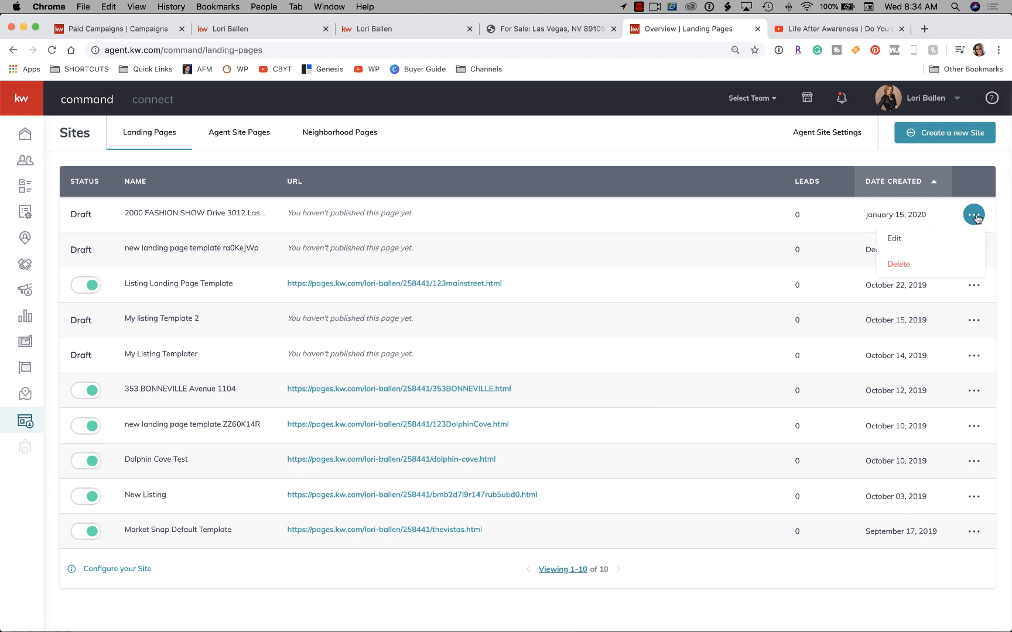
click(938, 241)
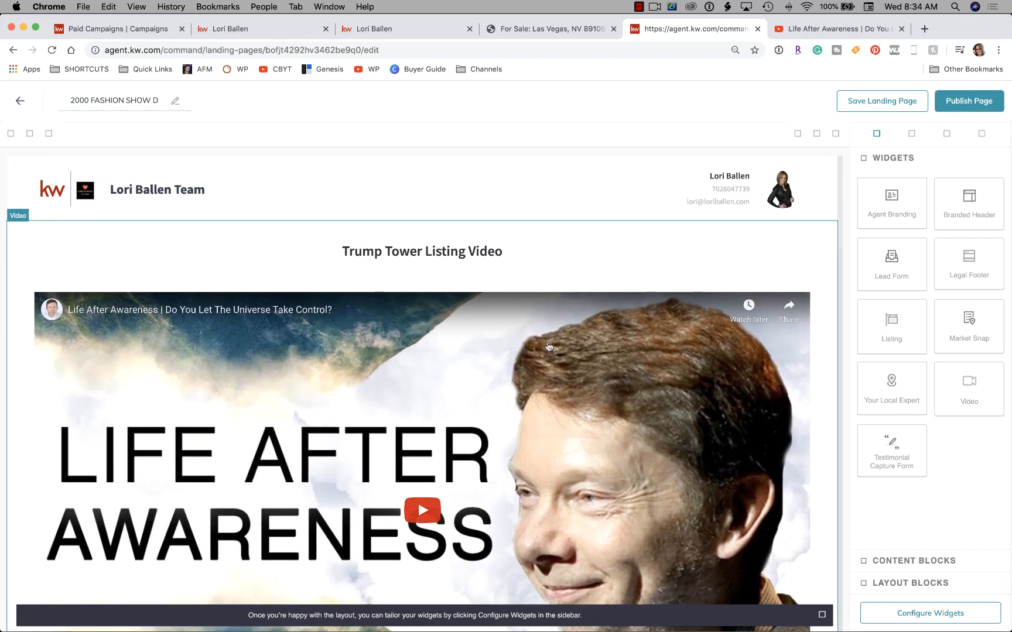
scroll(535, 310, down, 5)
scroll(535, 308, up, 5)
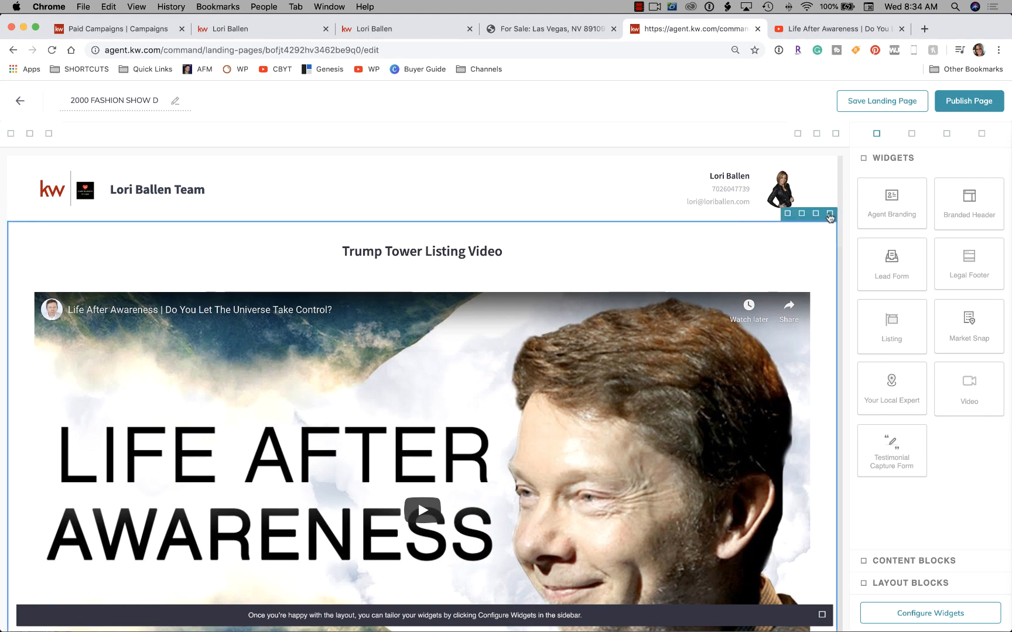
click(831, 215)
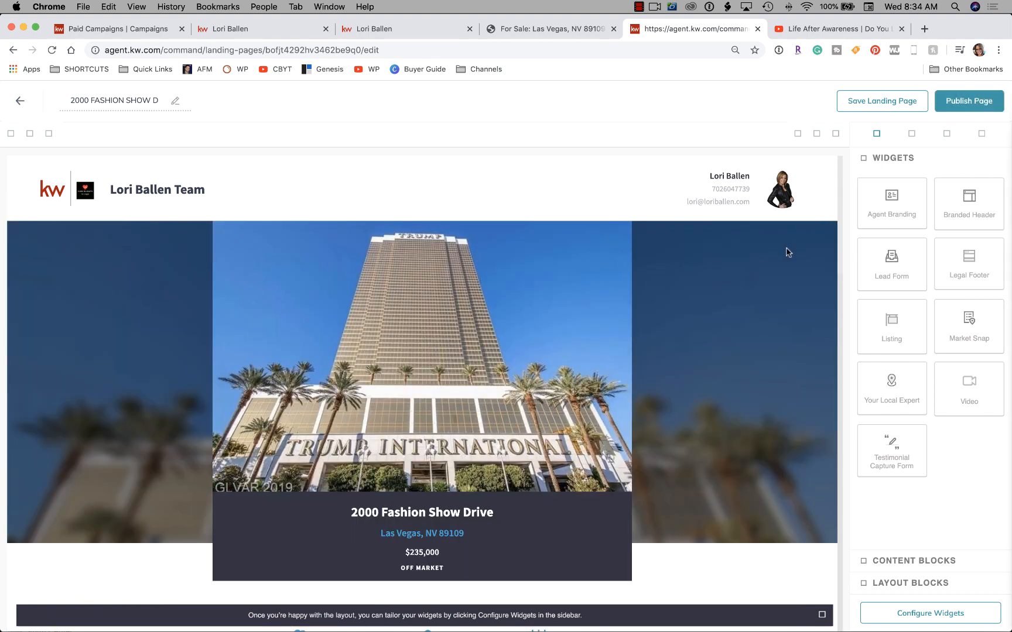
scroll(730, 320, down, 20)
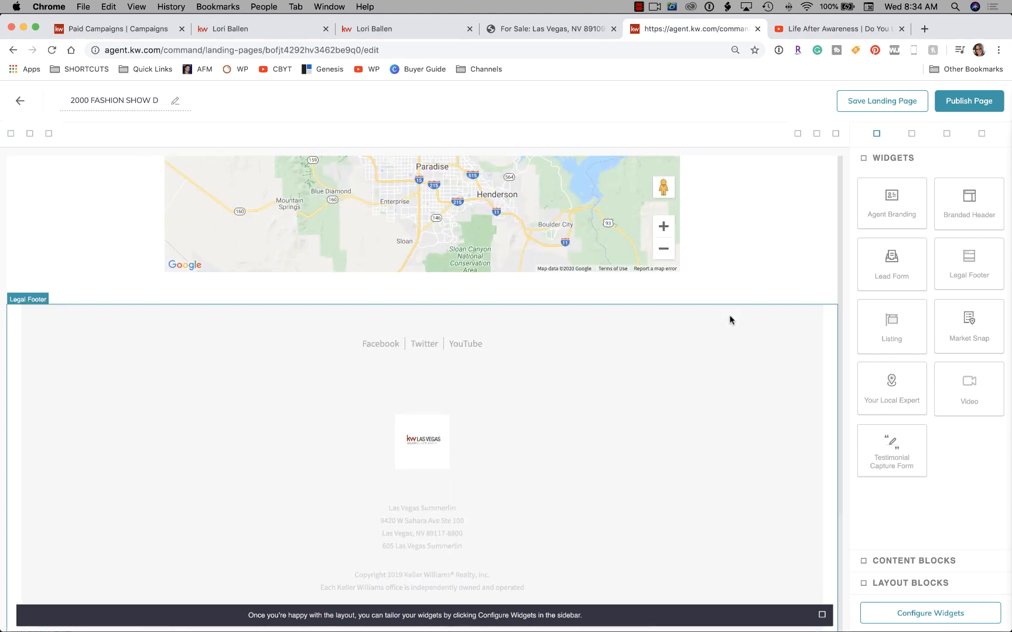
scroll(731, 320, up, 20)
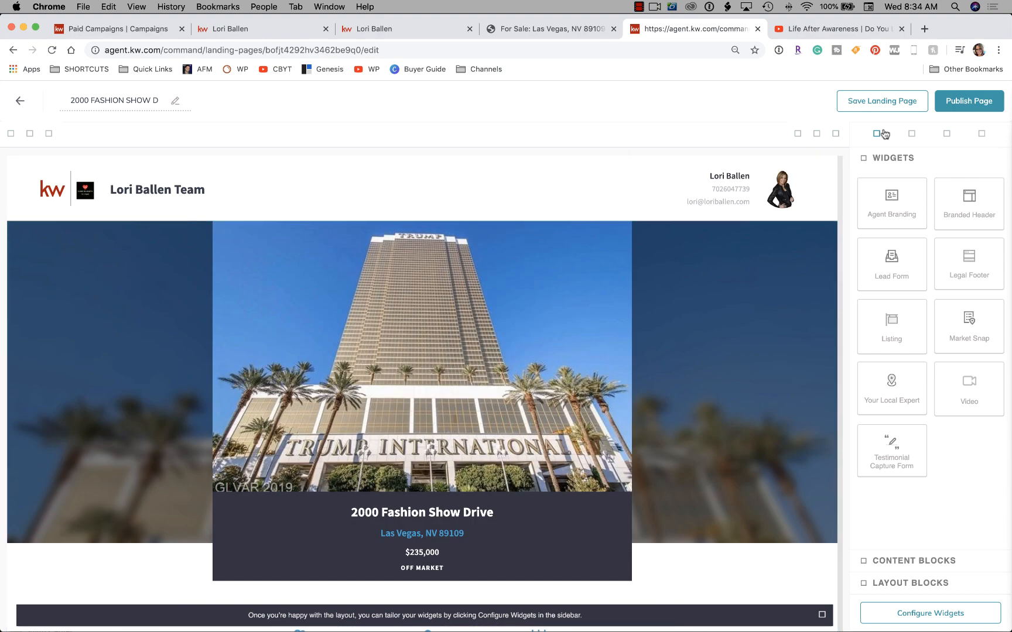
Publish the 2000 Fashion Show landing page, confirming with Yes.
click(983, 103)
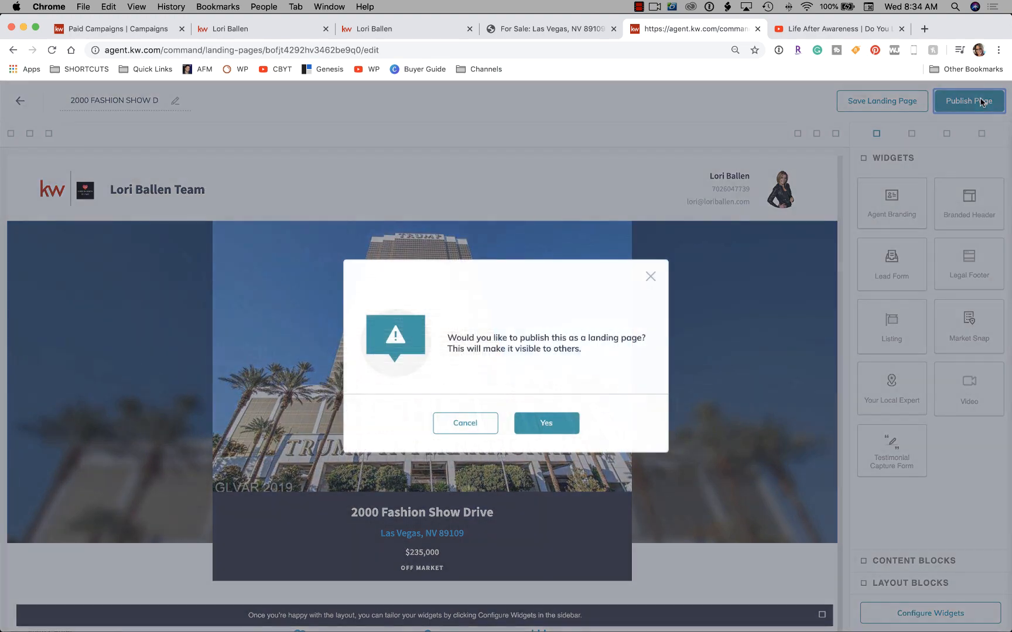
click(549, 428)
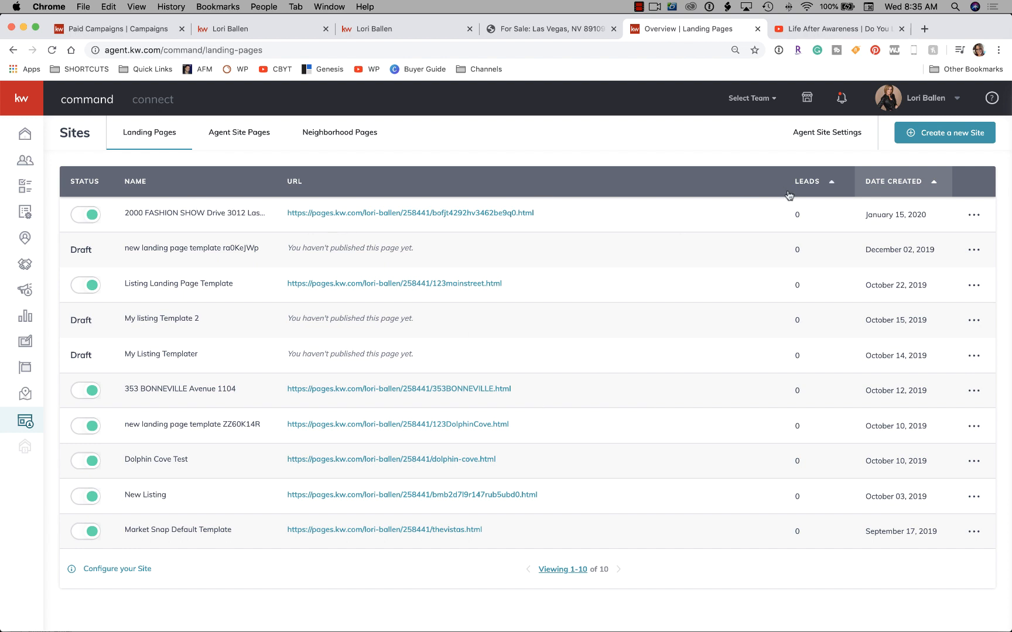
click(974, 215)
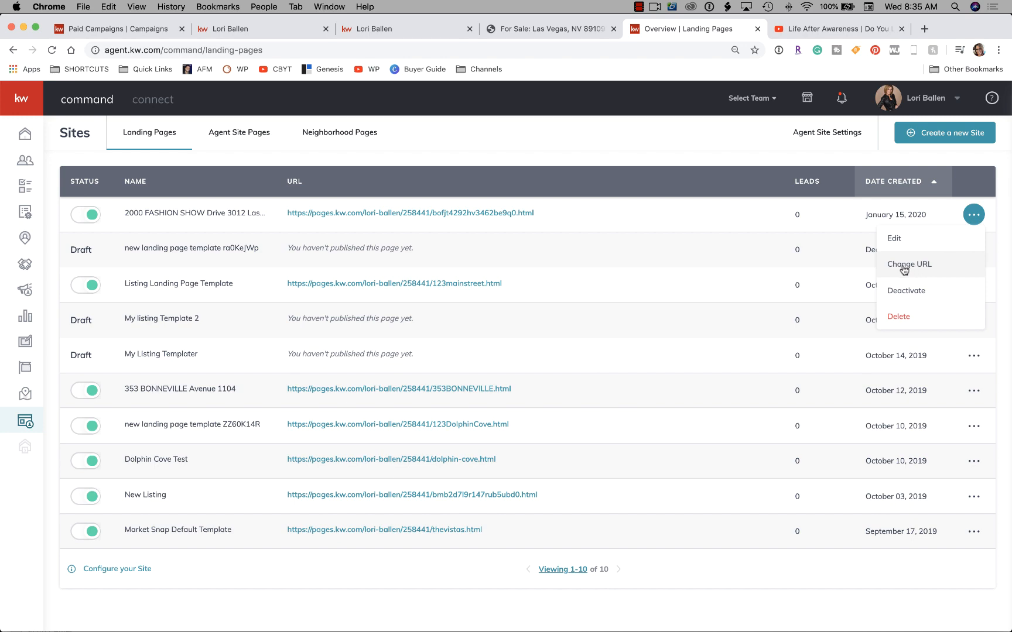
Replace the page's random URL slug with fashion-show-blvd and create the custom URL.
click(910, 268)
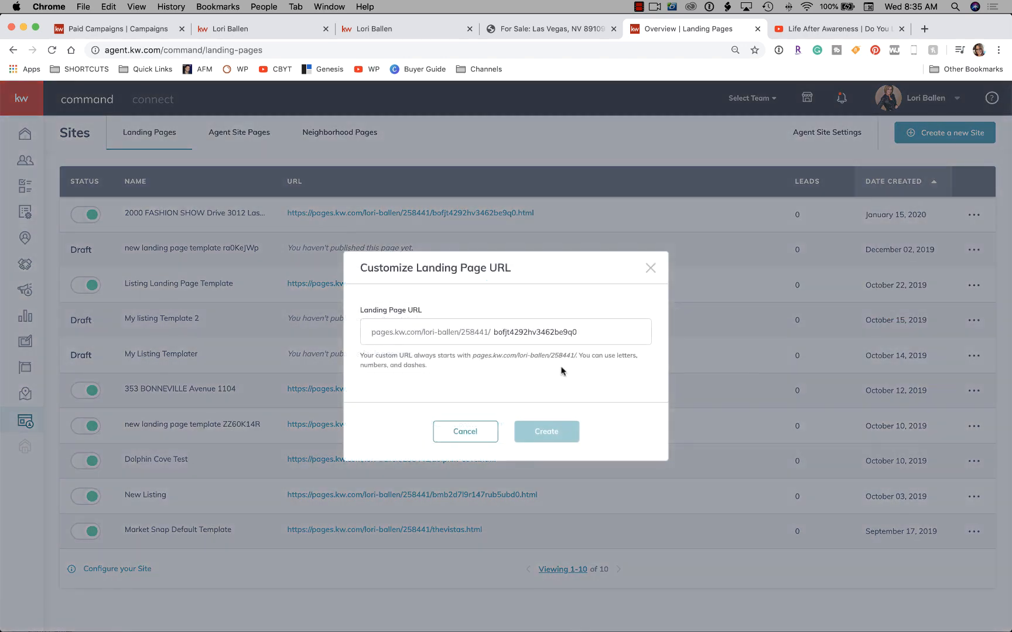
drag(581, 332, 514, 332)
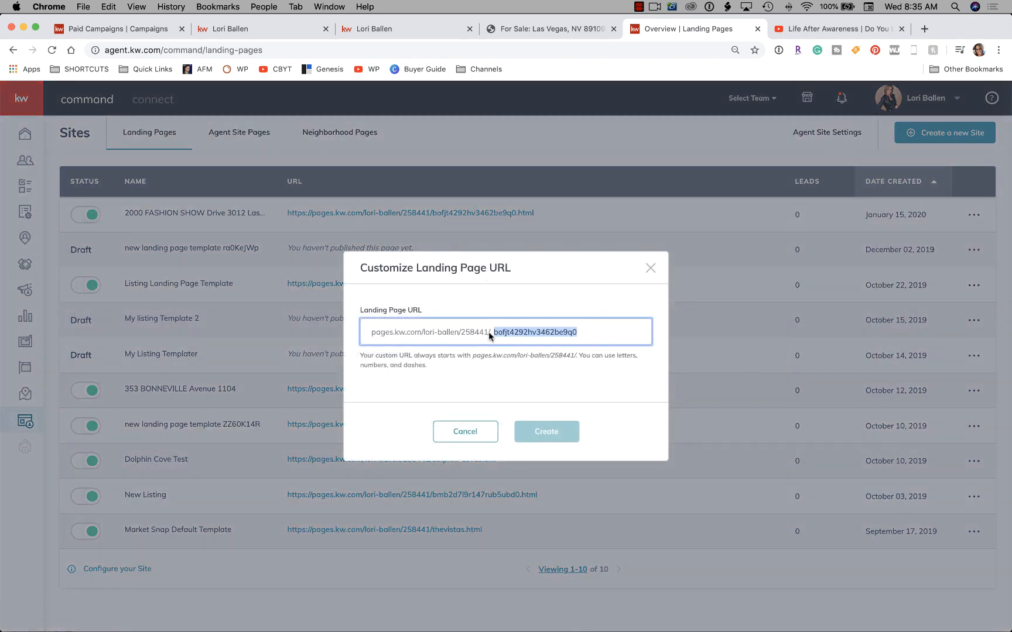
key(BackSpace)
text(trumptower)
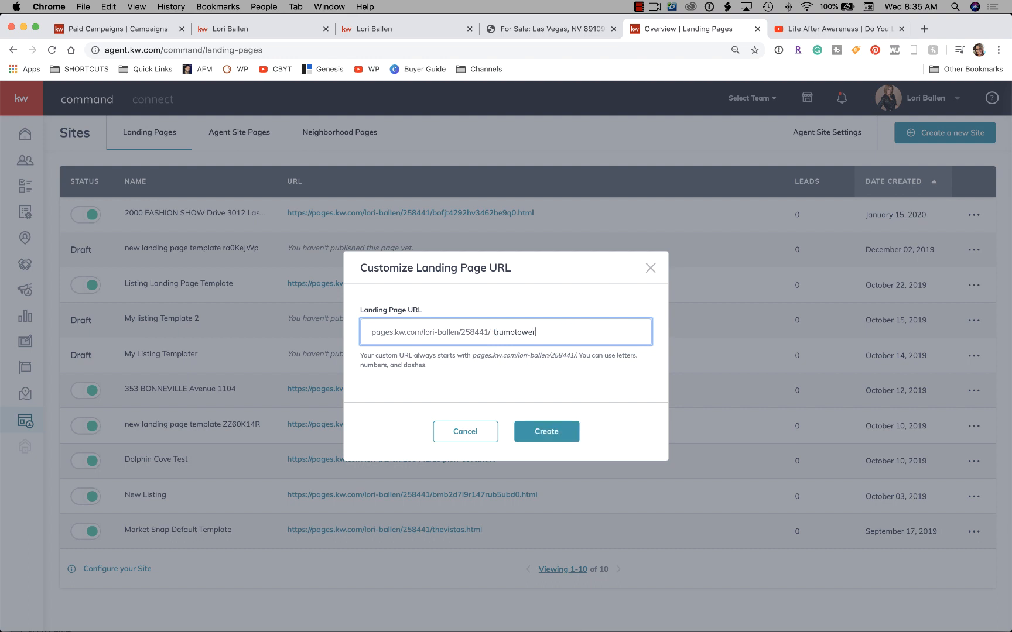
text(p)
key(BackSpace)
key(BackSpace)
key(BackSpace)
key(BackSpace)
key(BackSpace)
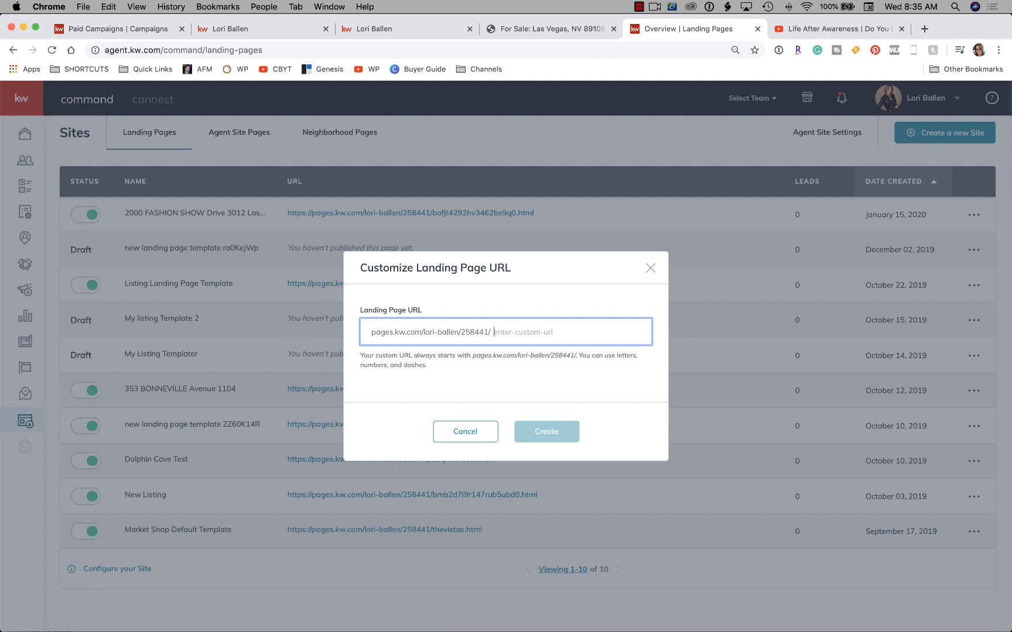
text(fashion-show-blvd)
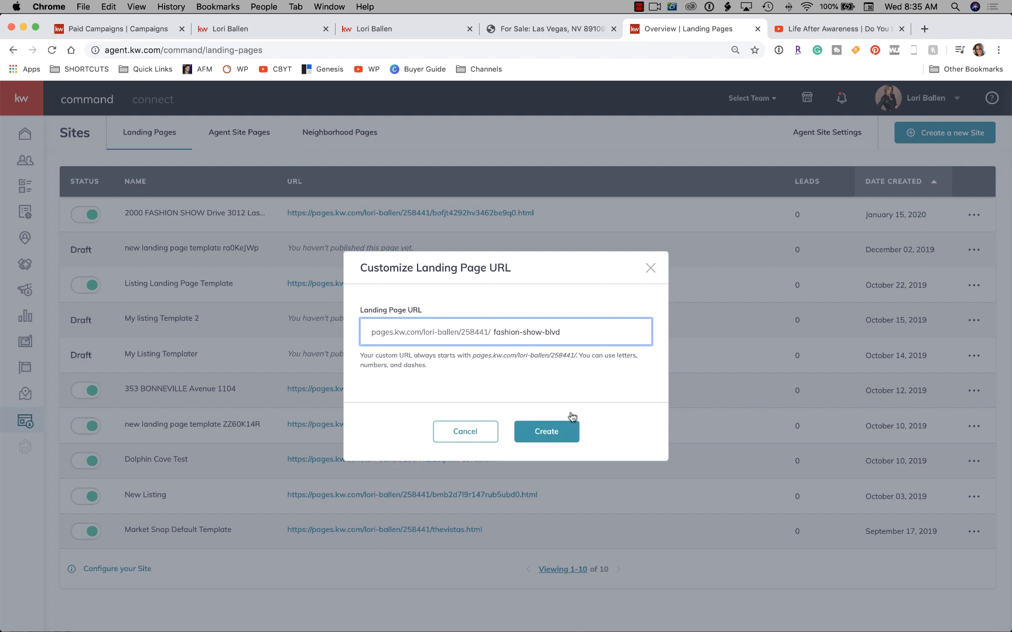
click(554, 434)
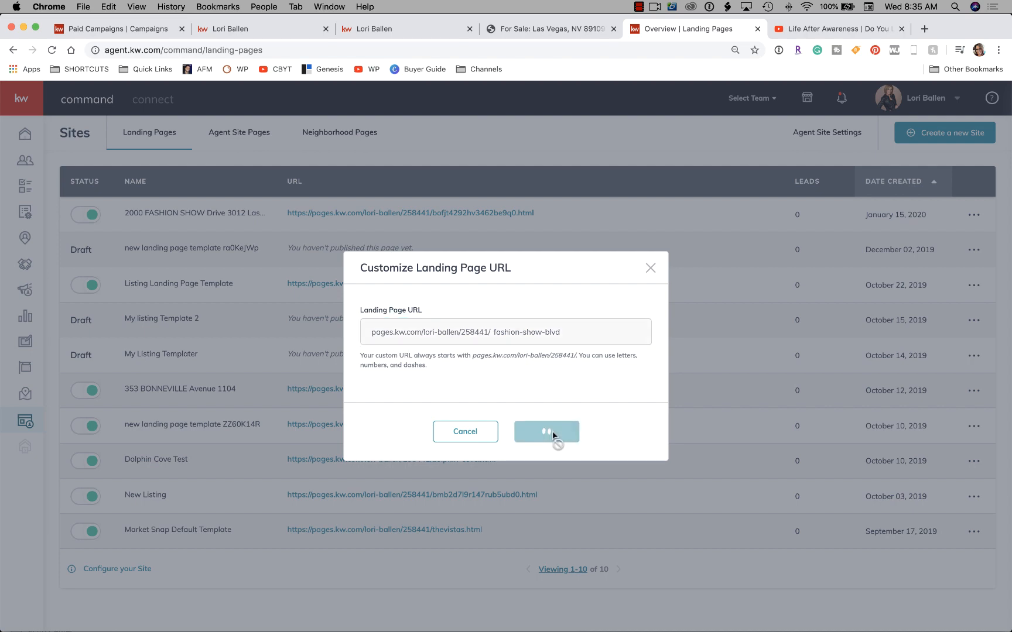